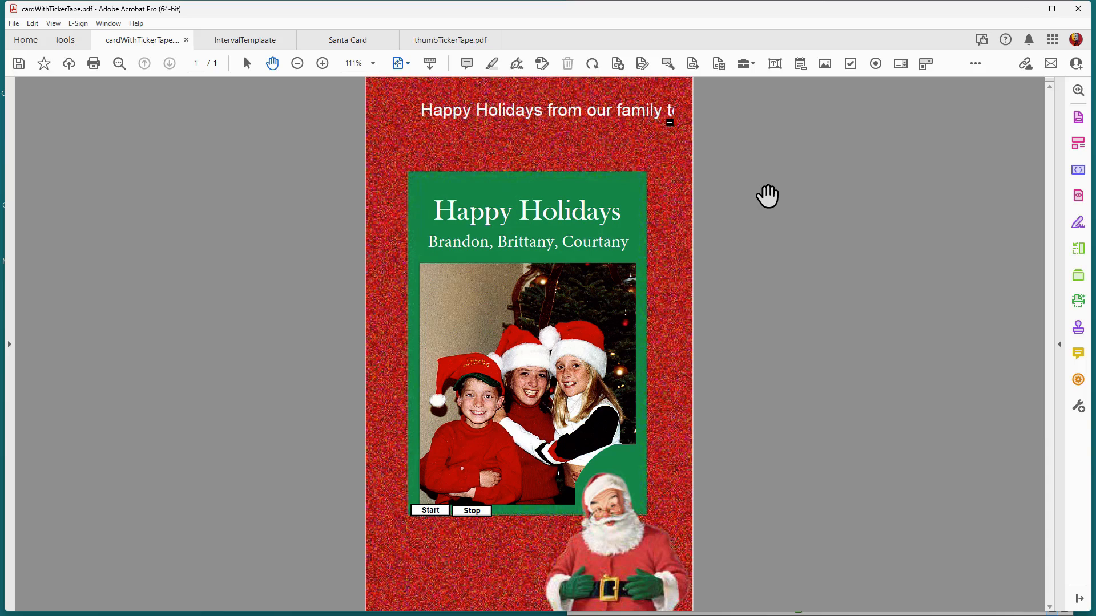
# Step: Turn off the text field overflow indicator in the Forms preferences
pyautogui.hotkey('ctrl', 'k')
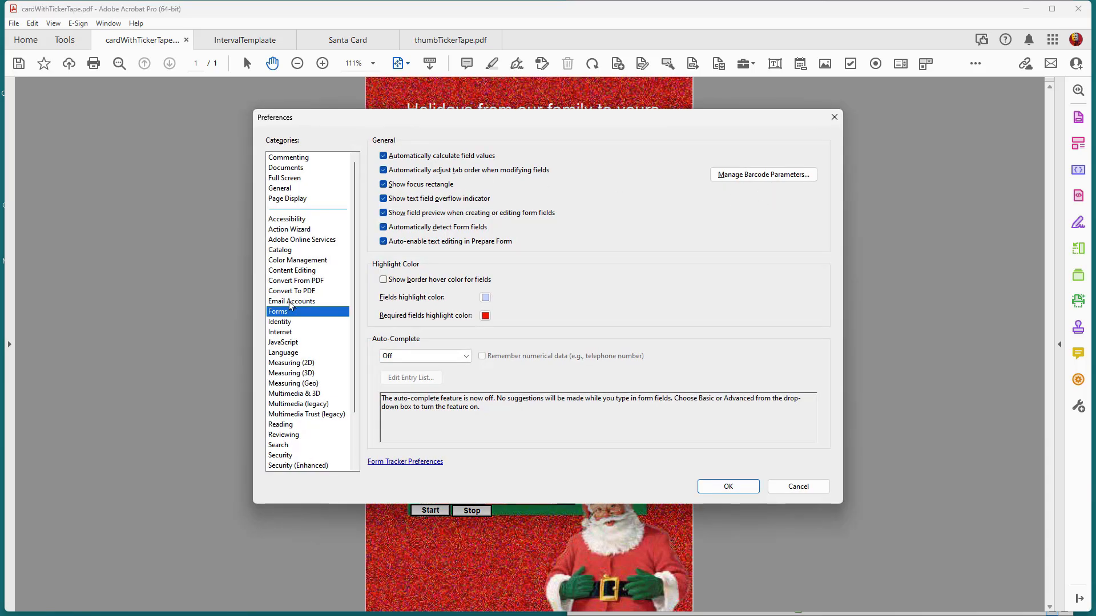
pyautogui.click(395, 200)
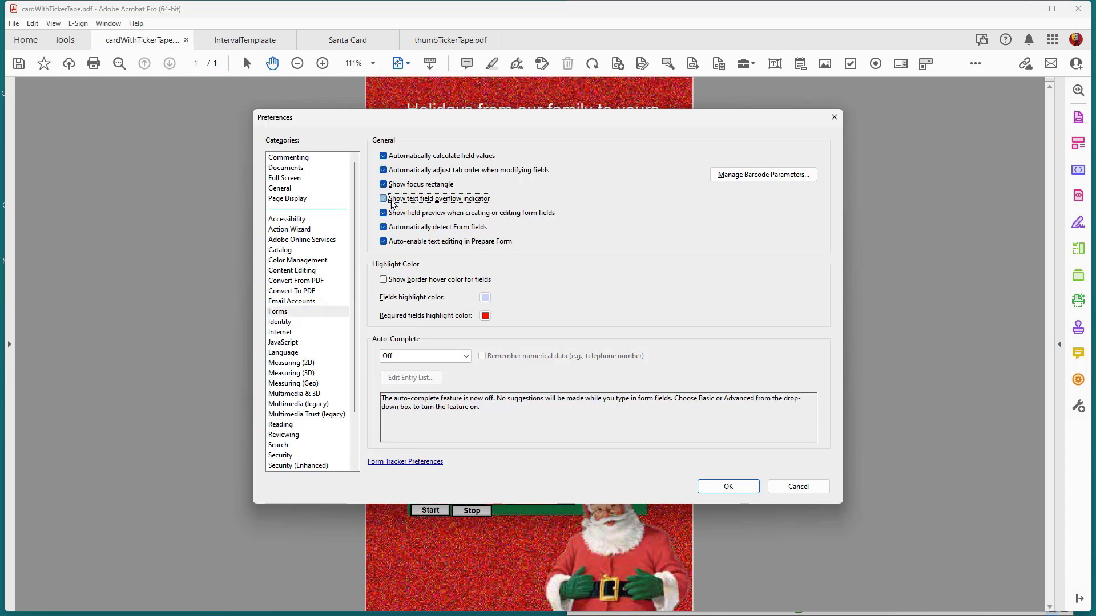
pyautogui.click(732, 488)
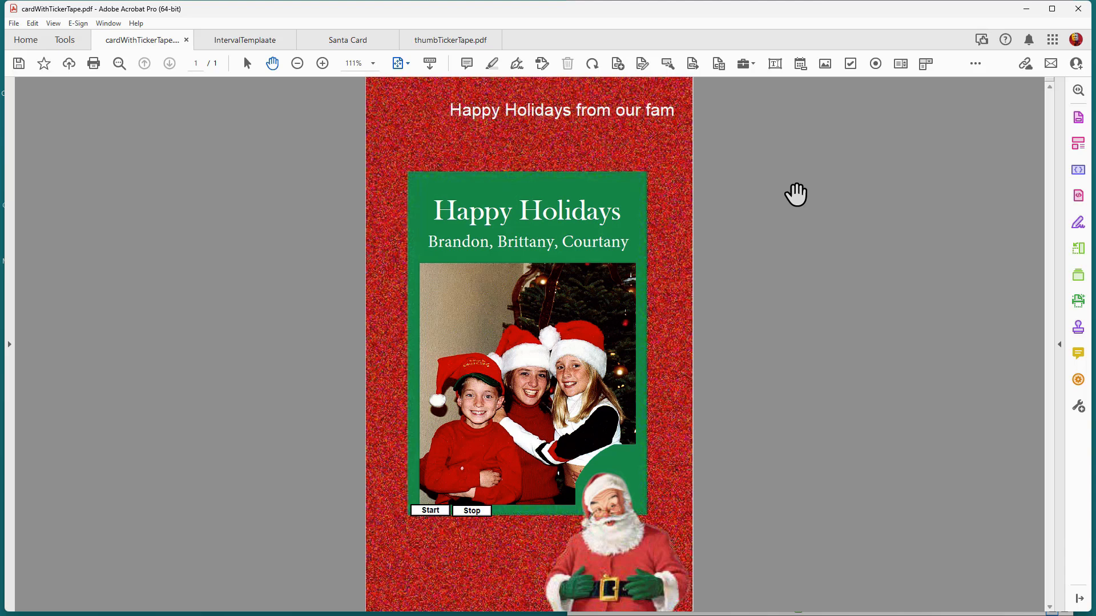
# Step: Examine the Page Open and Page Close actions in the card page's properties
pyautogui.click(9, 342)
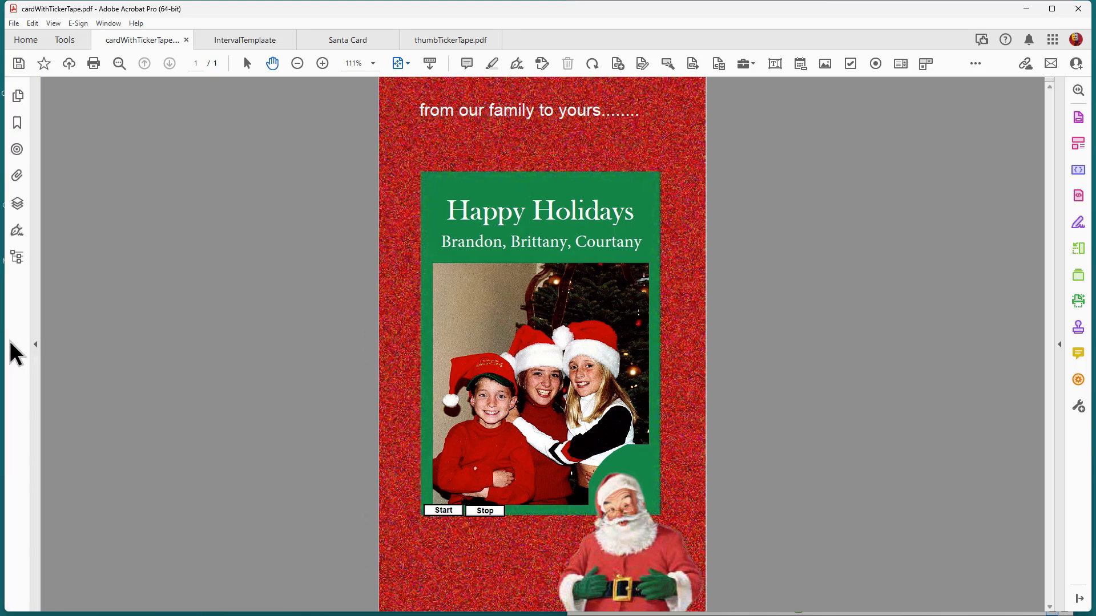
pyautogui.click(17, 96)
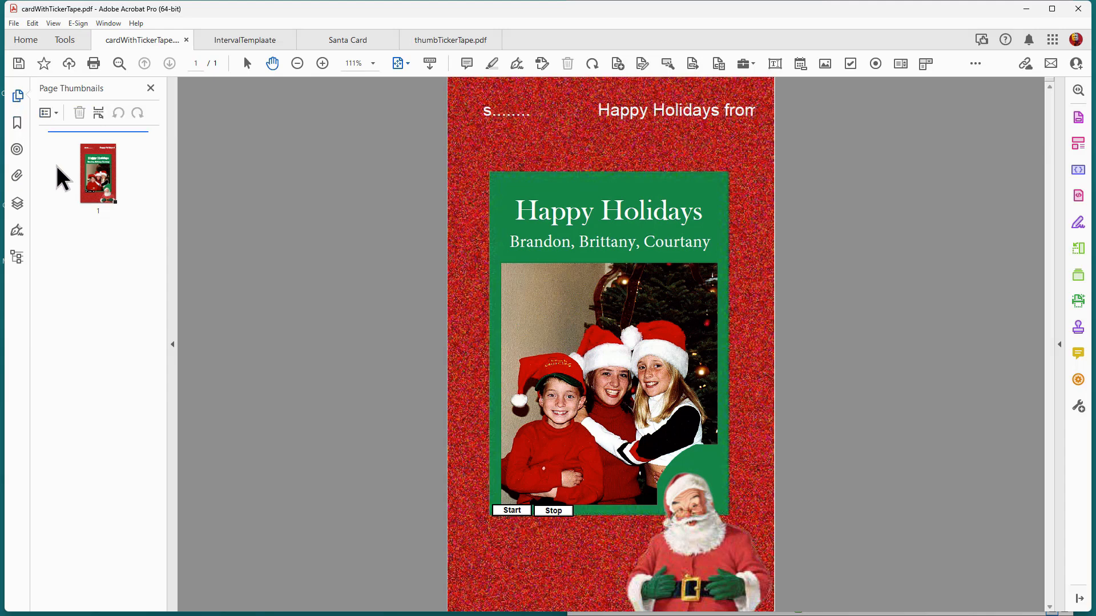
pyautogui.rightClick(105, 181)
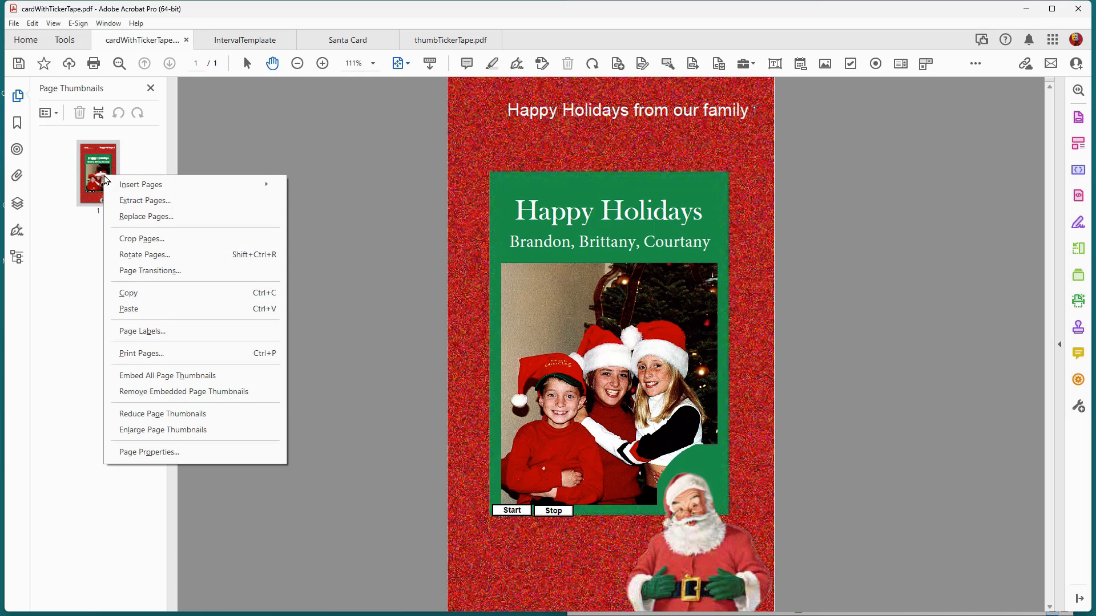
pyautogui.click(152, 452)
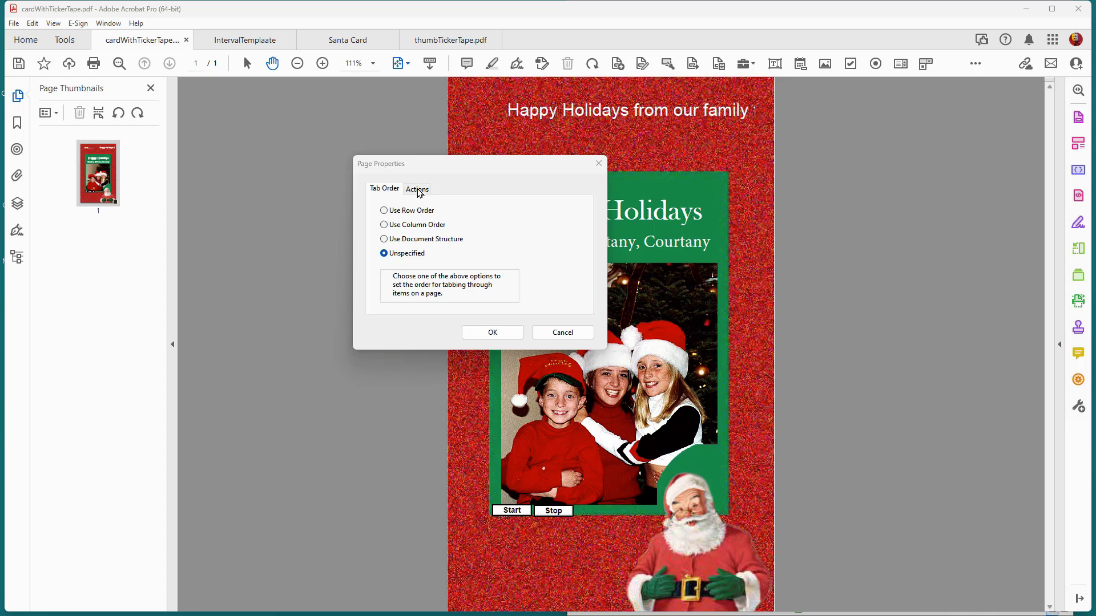
pyautogui.click(417, 189)
pyautogui.moveTo(495, 170); pyautogui.dragTo(335, 69)
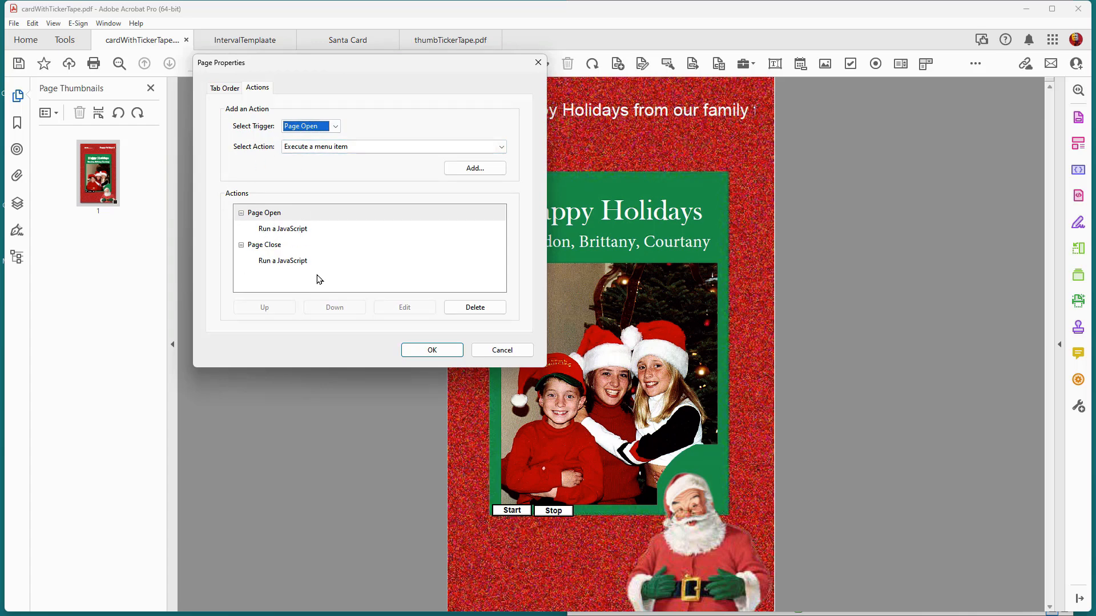
pyautogui.click(295, 230)
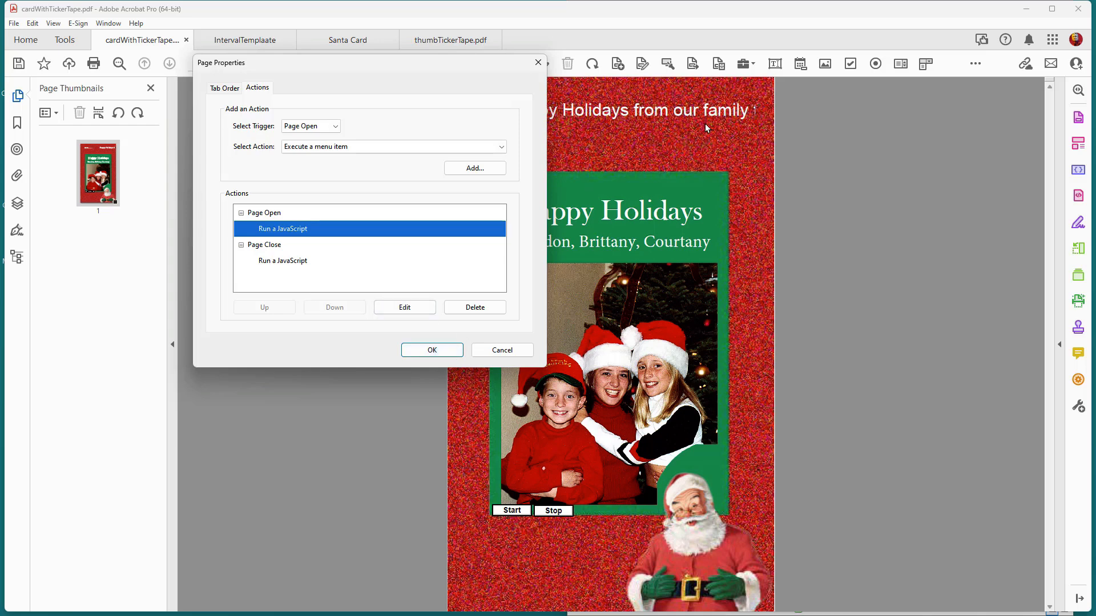
pyautogui.click(451, 351)
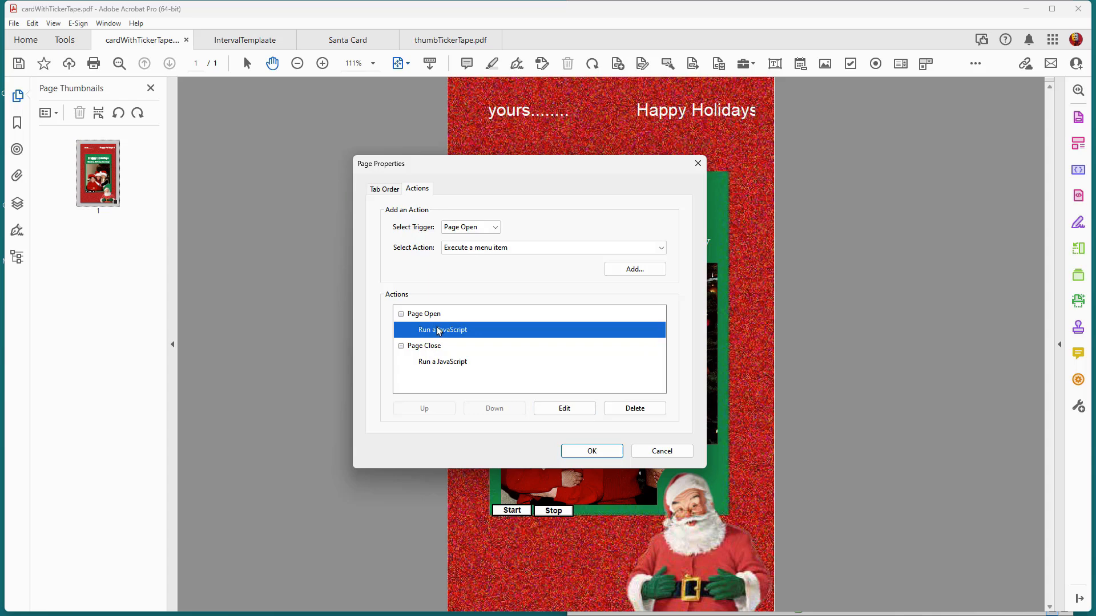
# Step: Read the JavaScript attached to the card's Page Open action and leave the script editor without saving
pyautogui.click(564, 408)
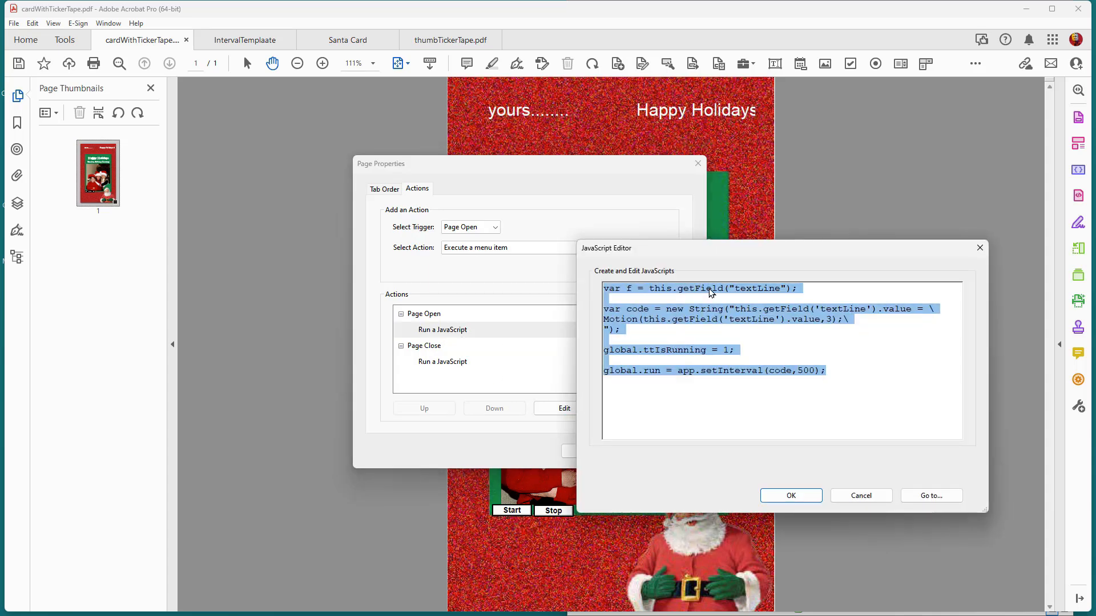
pyautogui.moveTo(706, 254); pyautogui.dragTo(602, 169)
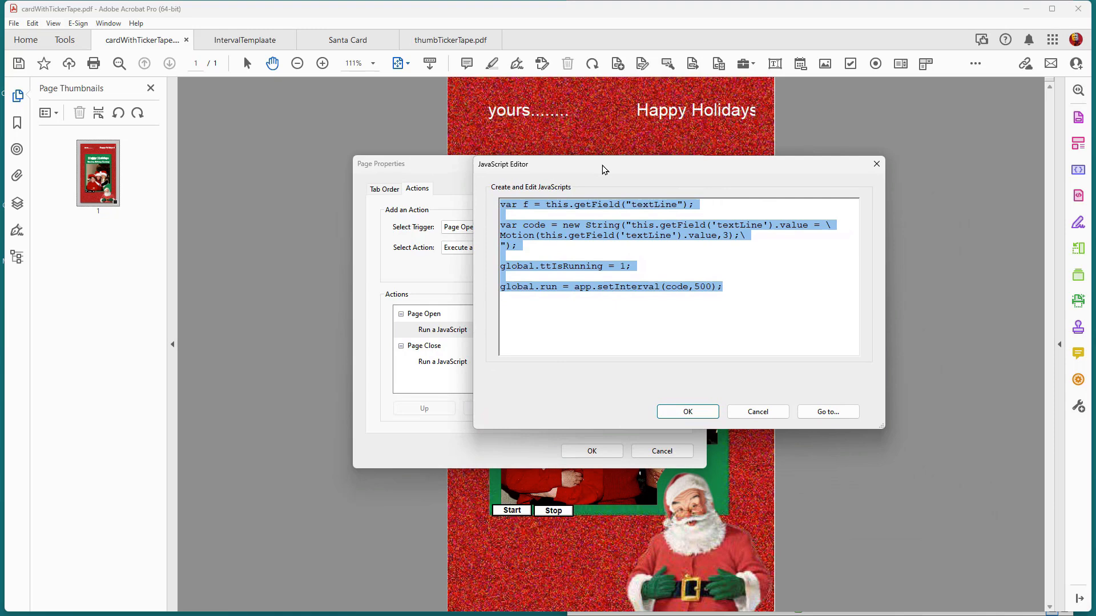
pyautogui.click(661, 317)
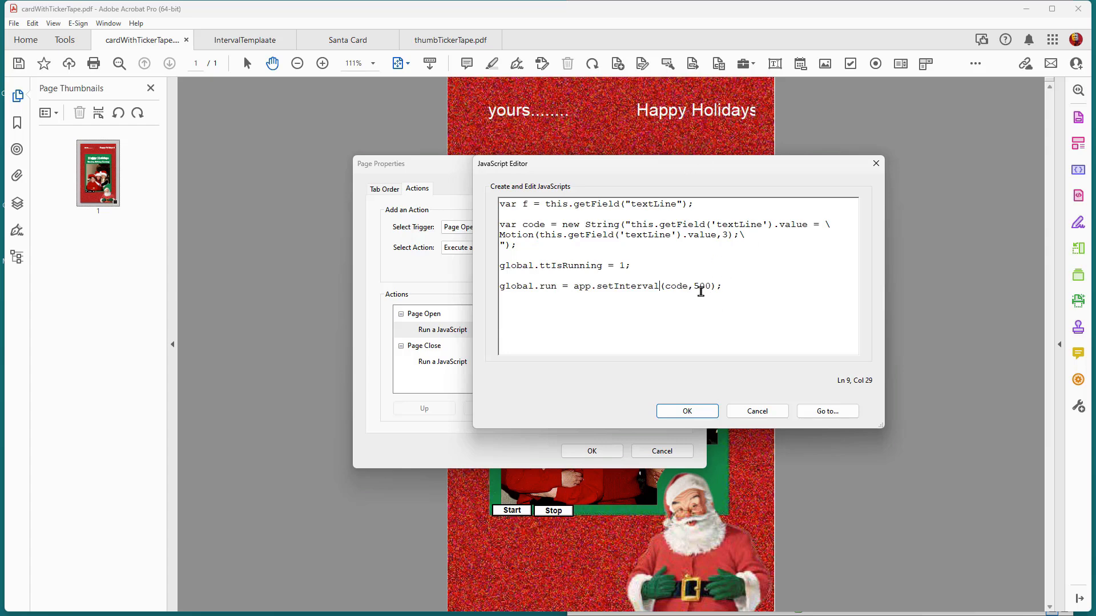
pyautogui.click(757, 411)
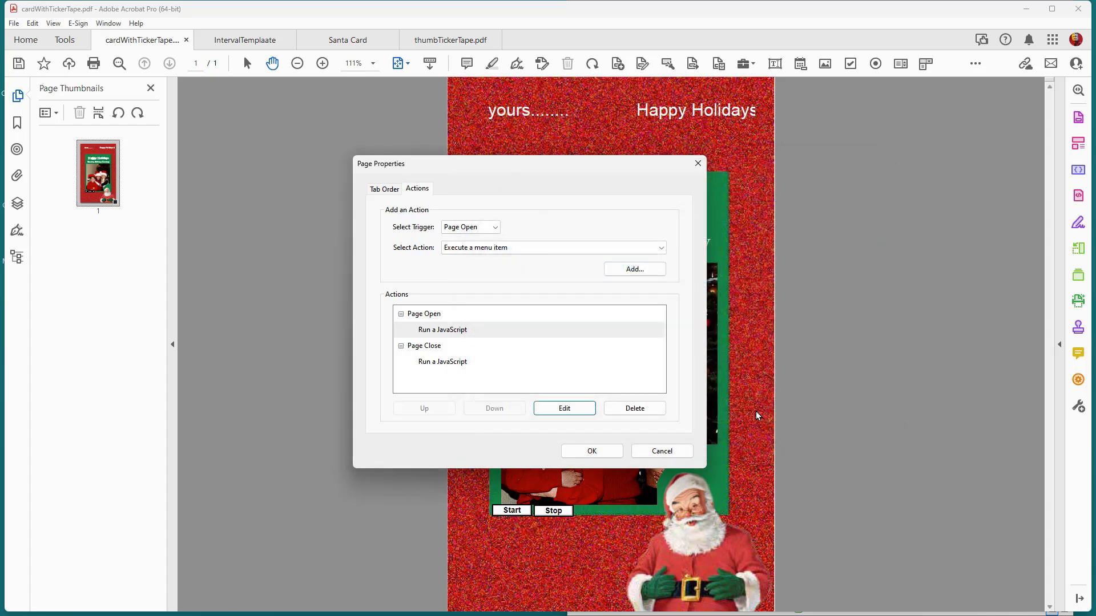
# Step: Read the JavaScript attached to the Page Close action and dismiss the page properties without changes
pyautogui.click(439, 364)
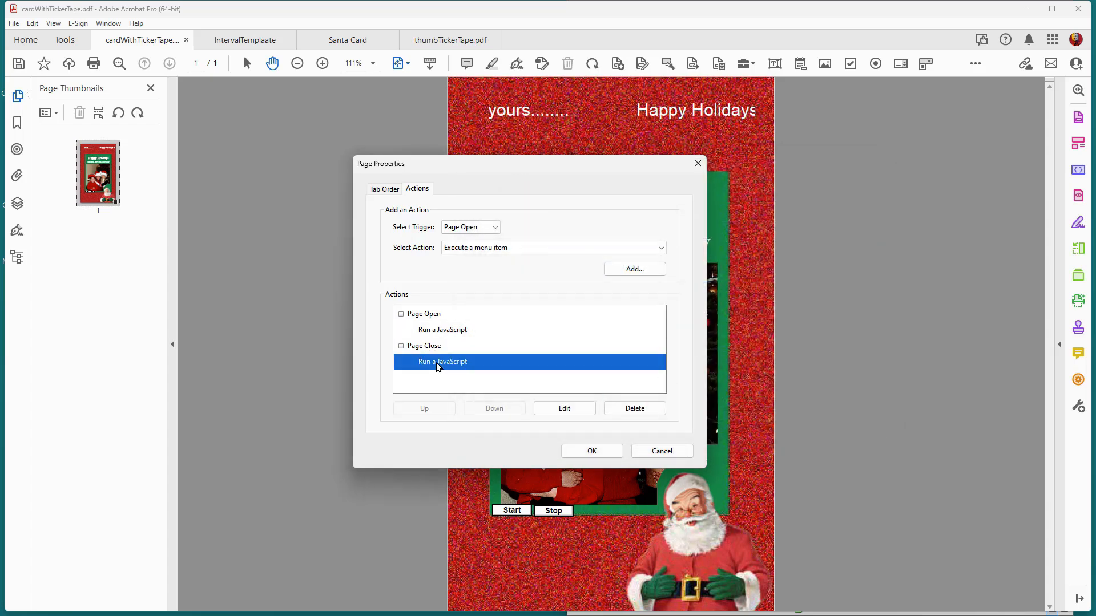
pyautogui.click(587, 410)
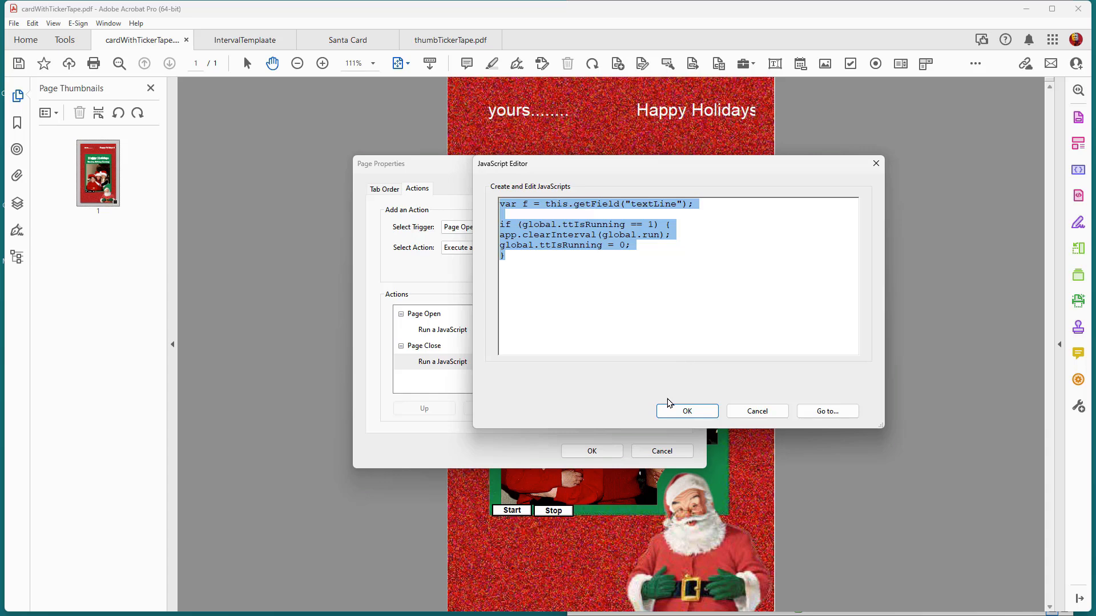
pyautogui.click(767, 412)
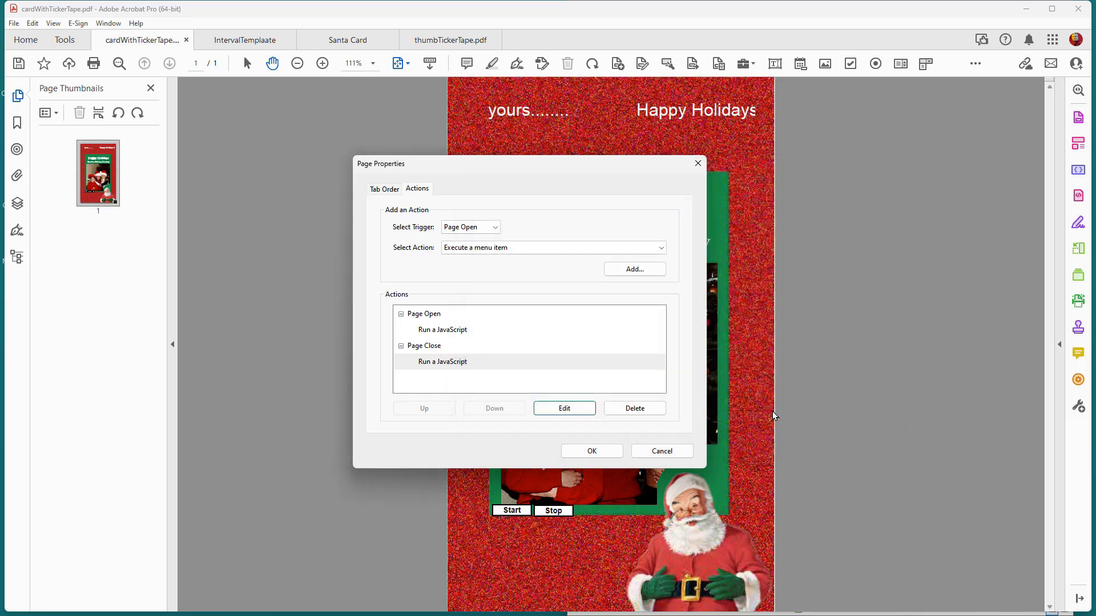
pyautogui.click(662, 452)
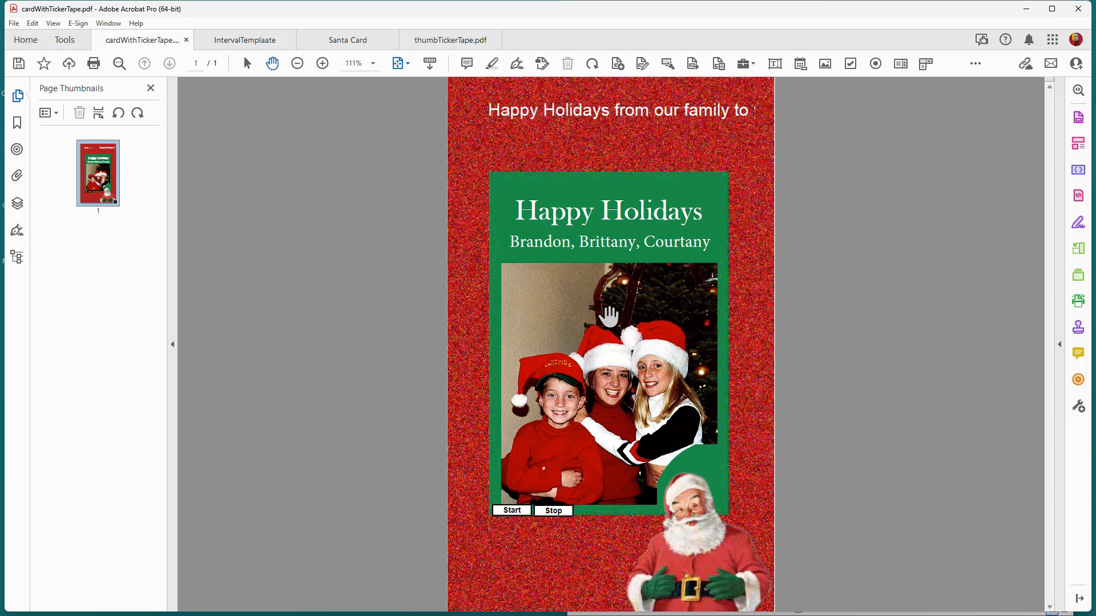
# Step: Test the ticker tape on the card by stopping, restarting and stopping the scrolling message
pyautogui.click(553, 512)
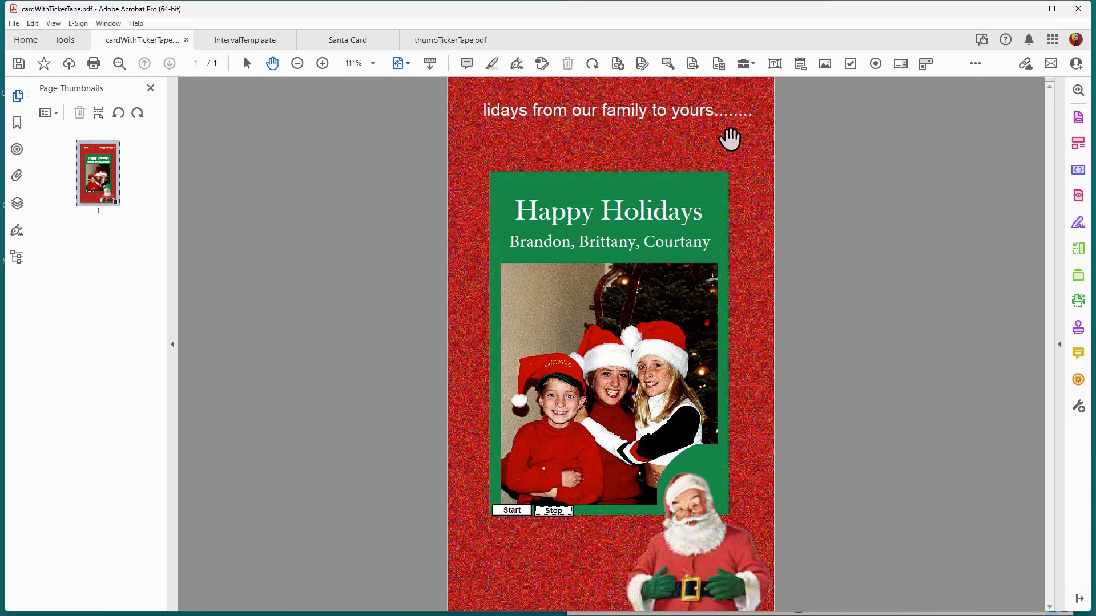
pyautogui.click(514, 511)
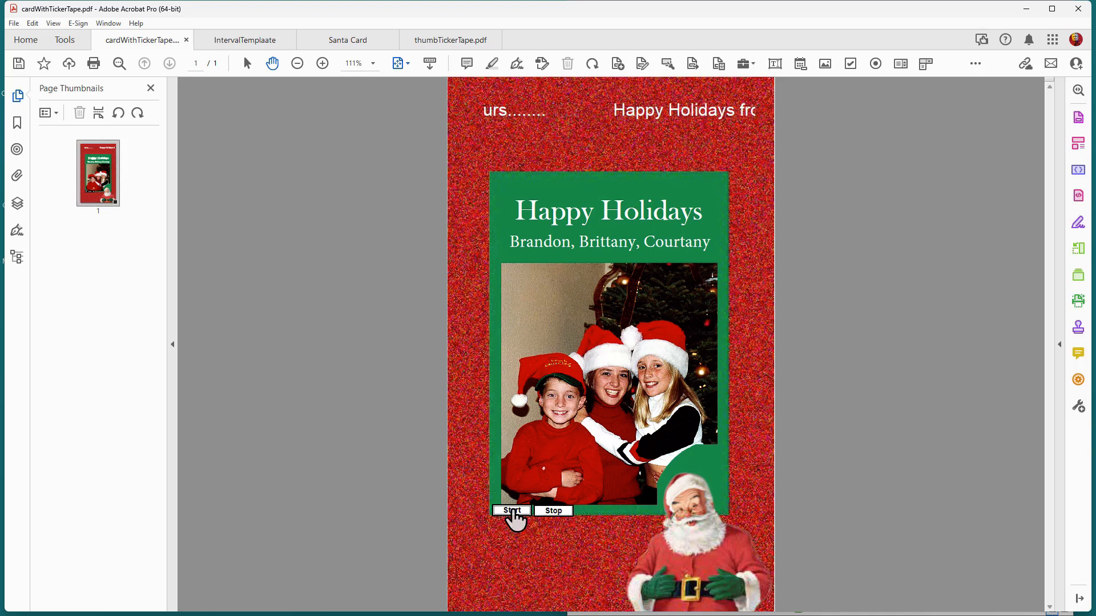
pyautogui.click(553, 511)
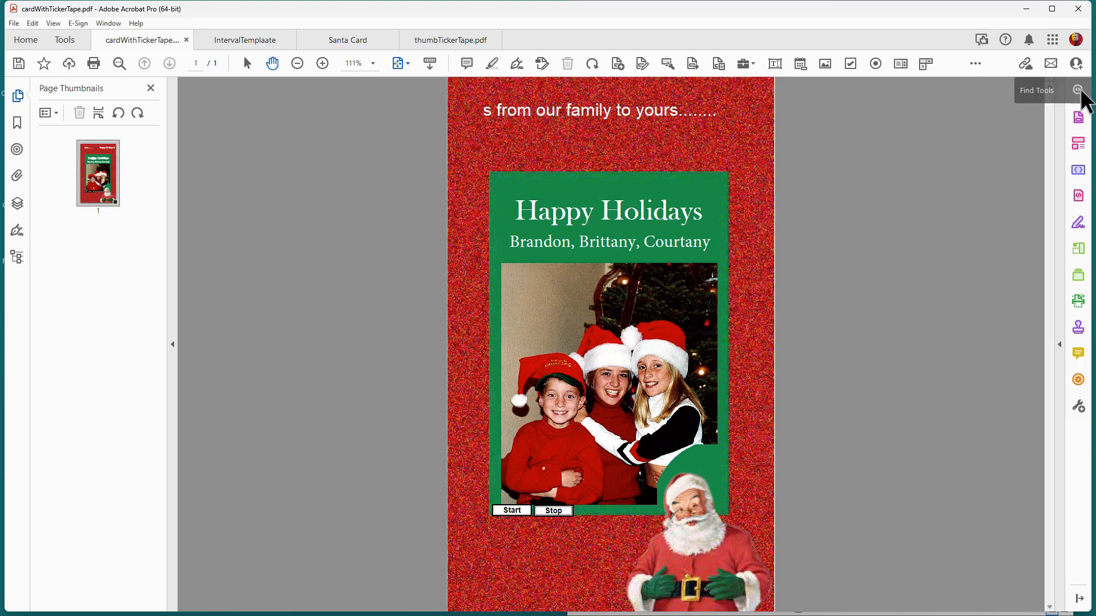
# Step: Switch to form editing and examine the Mouse Up JavaScript of the Start button without changing it
pyautogui.click(1079, 124)
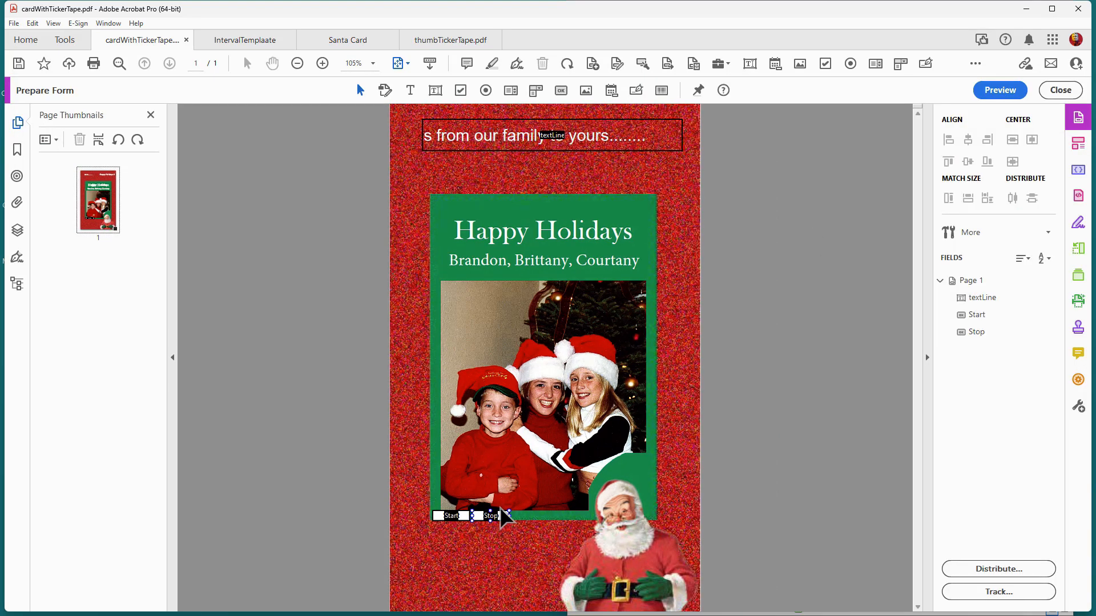
pyautogui.click(446, 516)
pyautogui.doubleClick(447, 517)
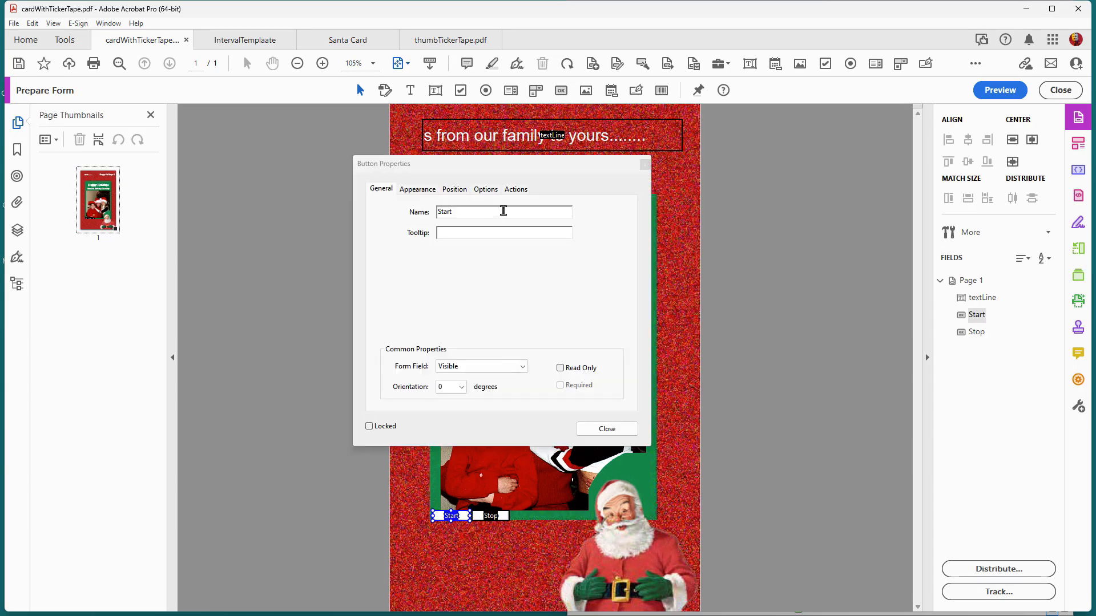
pyautogui.click(516, 189)
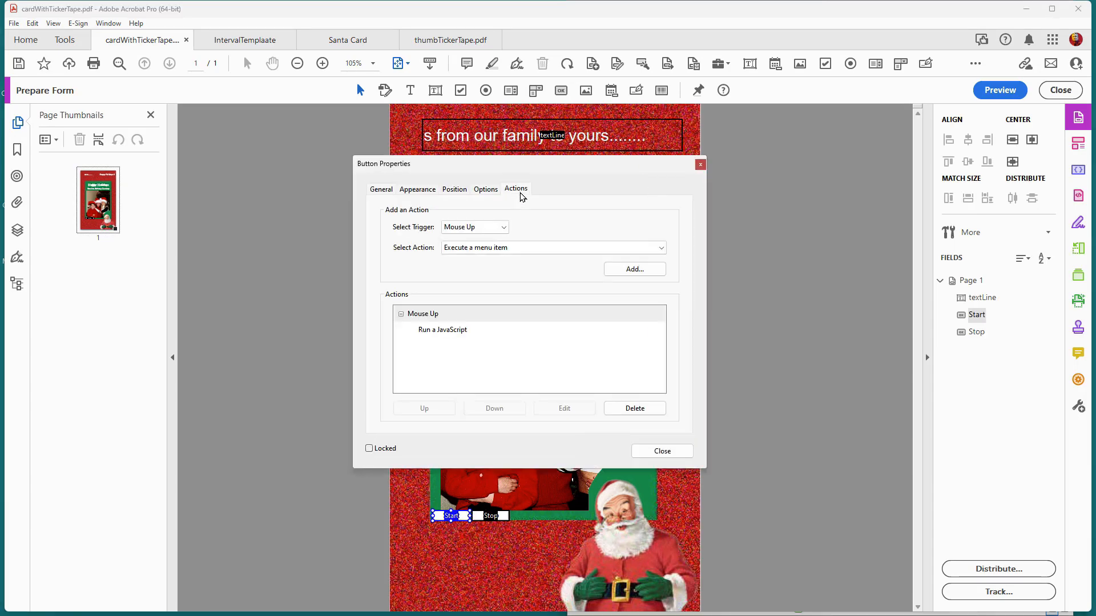
pyautogui.click(473, 331)
pyautogui.click(582, 410)
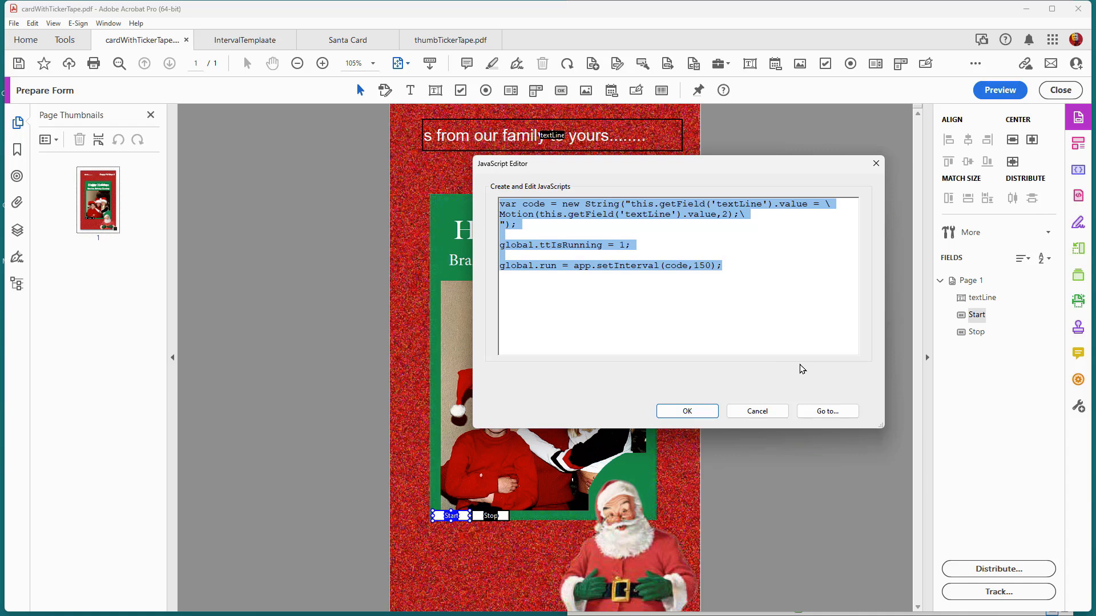
pyautogui.click(758, 415)
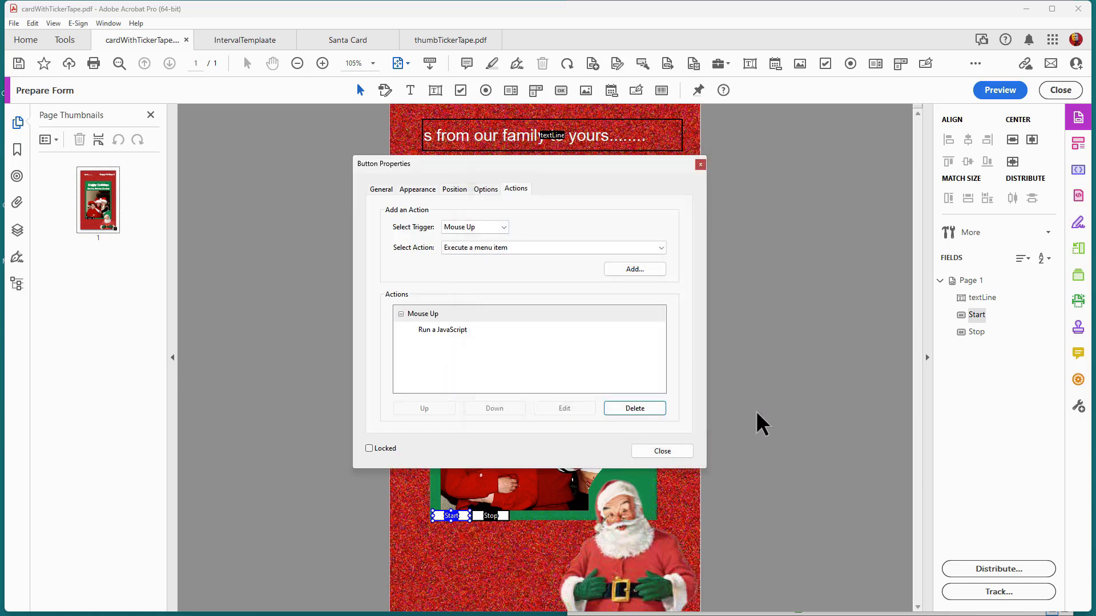
pyautogui.click(662, 451)
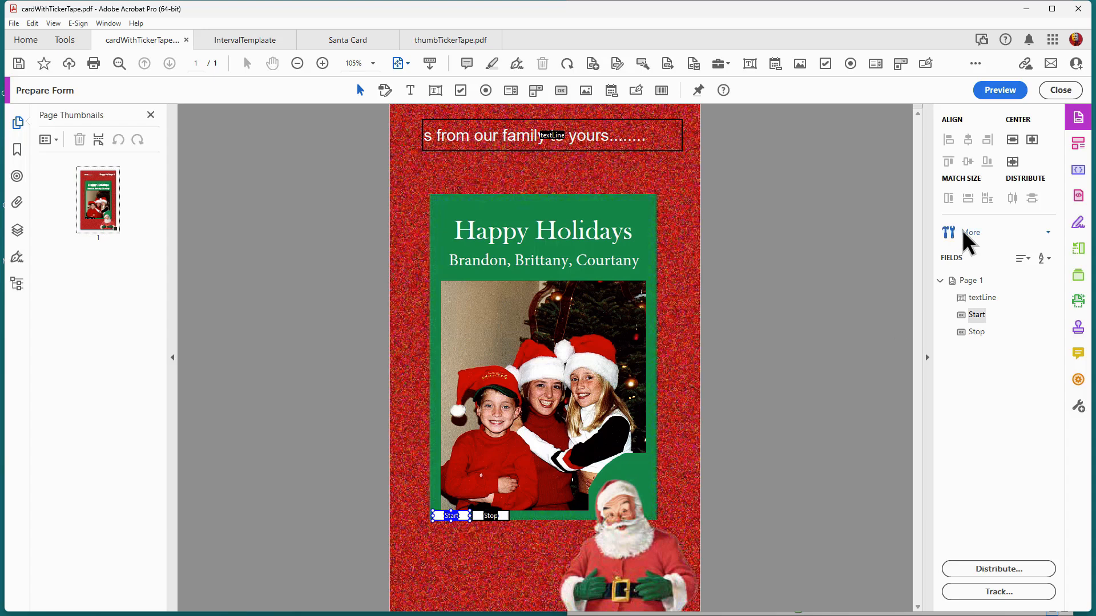
# Step: Examine the document-level JavaScript function Motion and close it without changes
pyautogui.click(1078, 171)
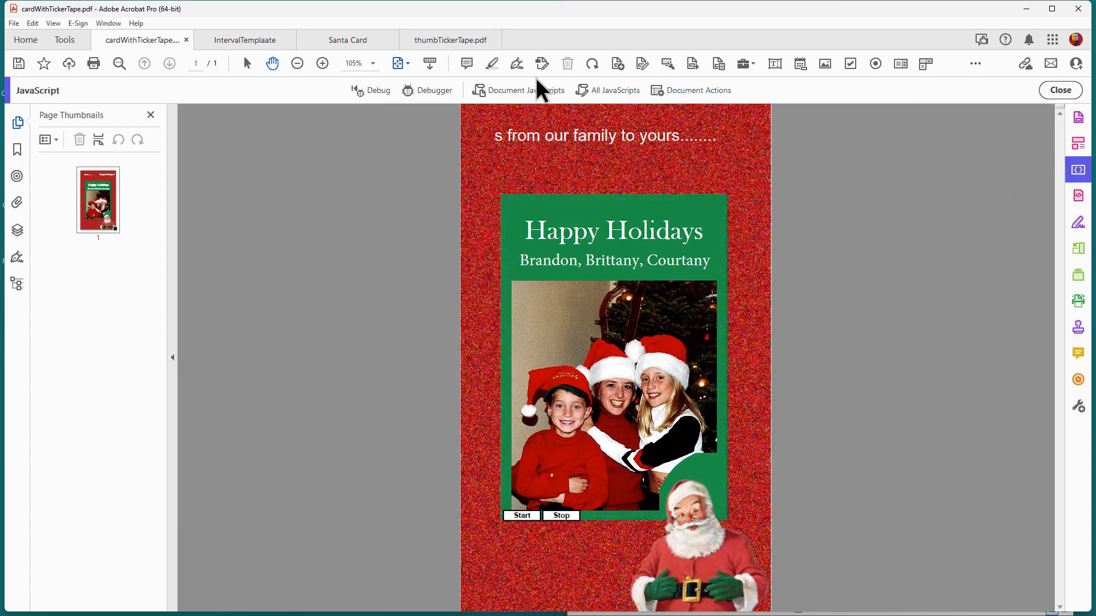
pyautogui.click(529, 92)
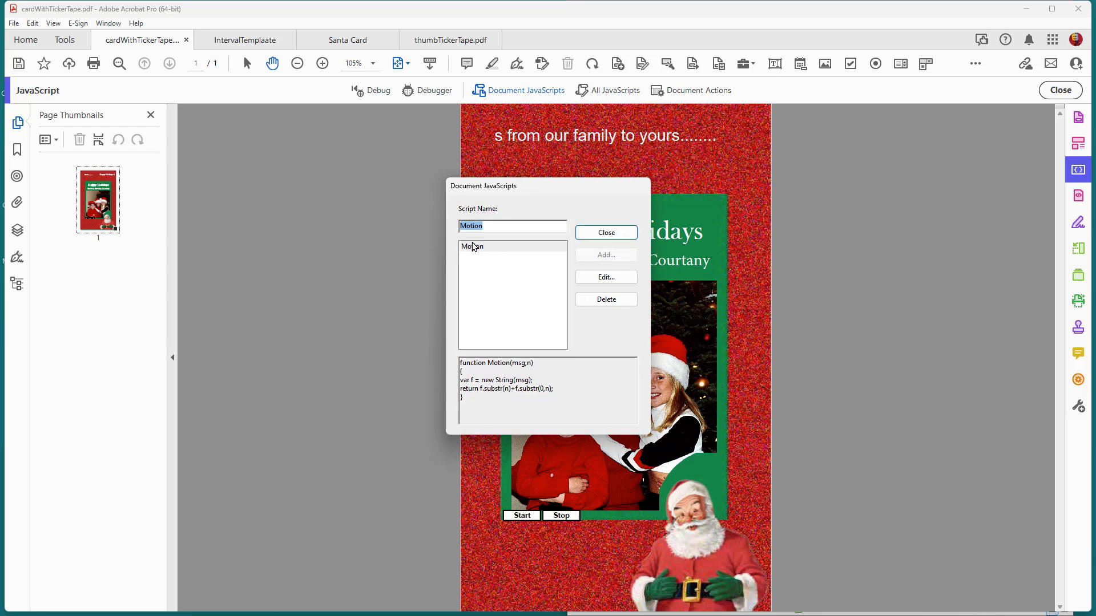
pyautogui.click(623, 276)
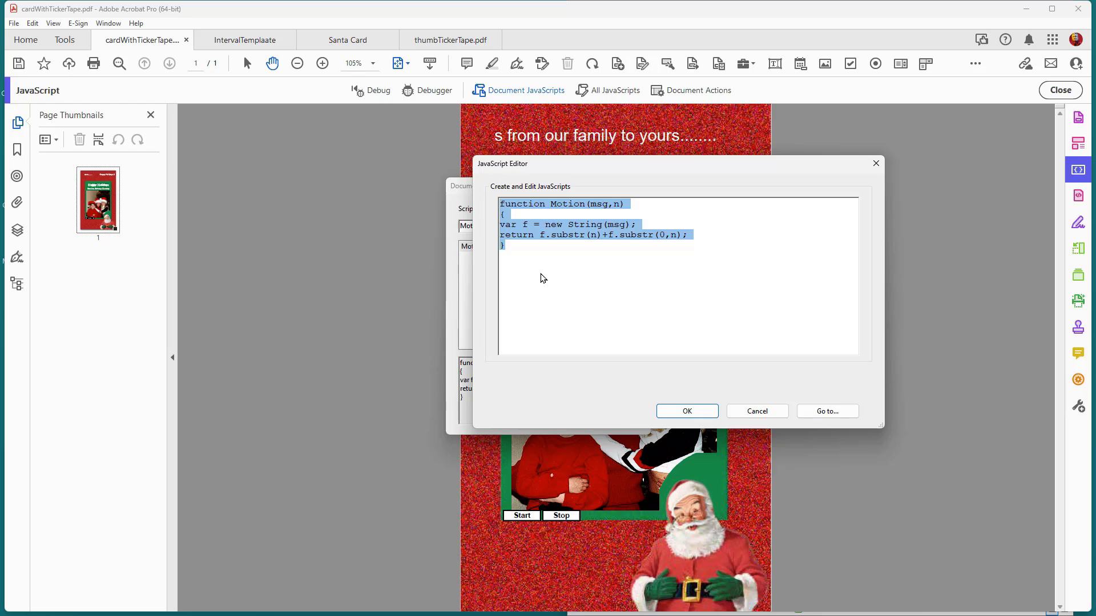
pyautogui.click(750, 417)
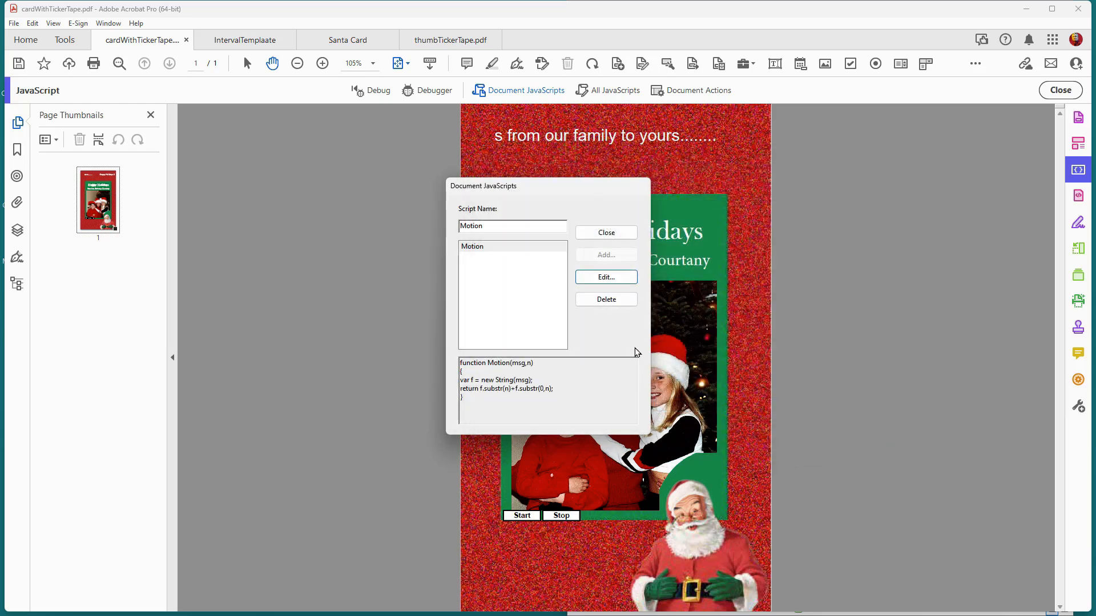
pyautogui.click(599, 236)
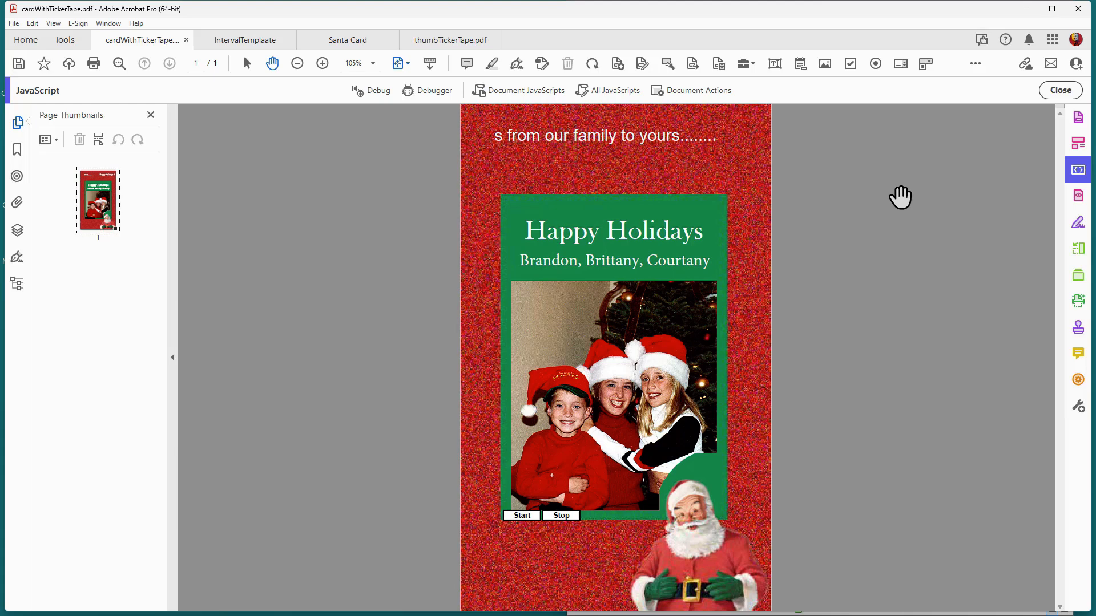
# Step: Close cardWithTickerTape.pdf without saving its changes
pyautogui.click(186, 39)
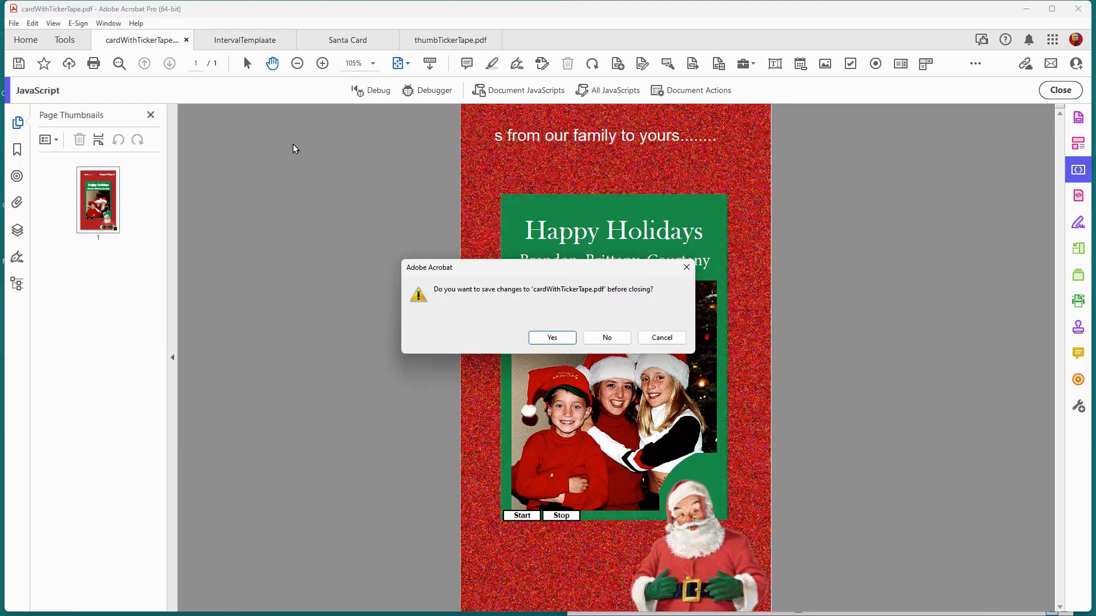
pyautogui.click(608, 338)
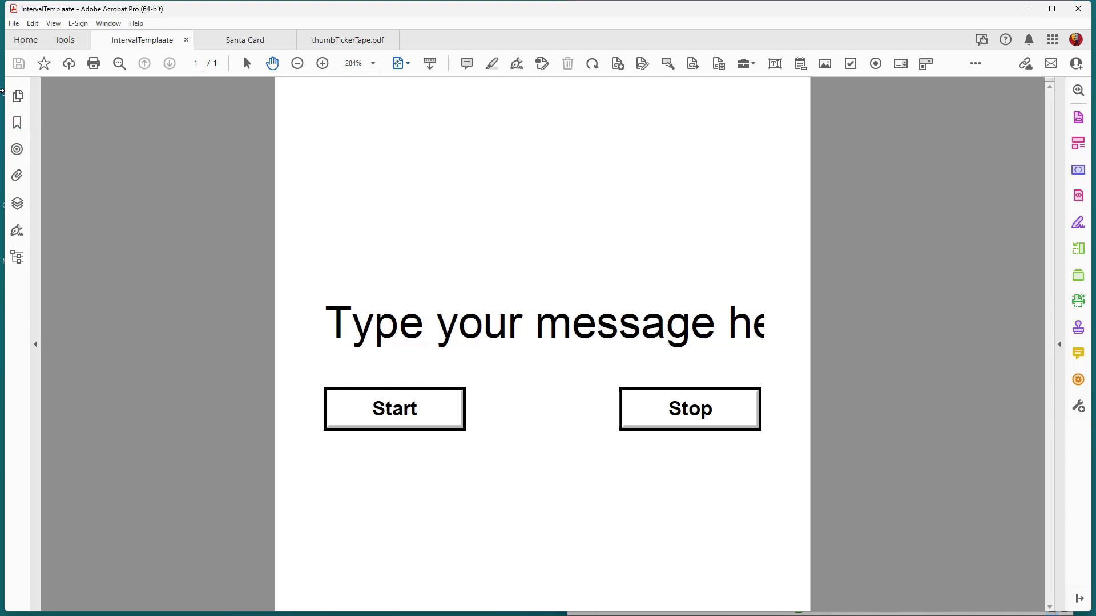
# Step: Show the page thumbnails and examine the Page Open and Page Close actions in the page's properties without changing them
pyautogui.click(19, 98)
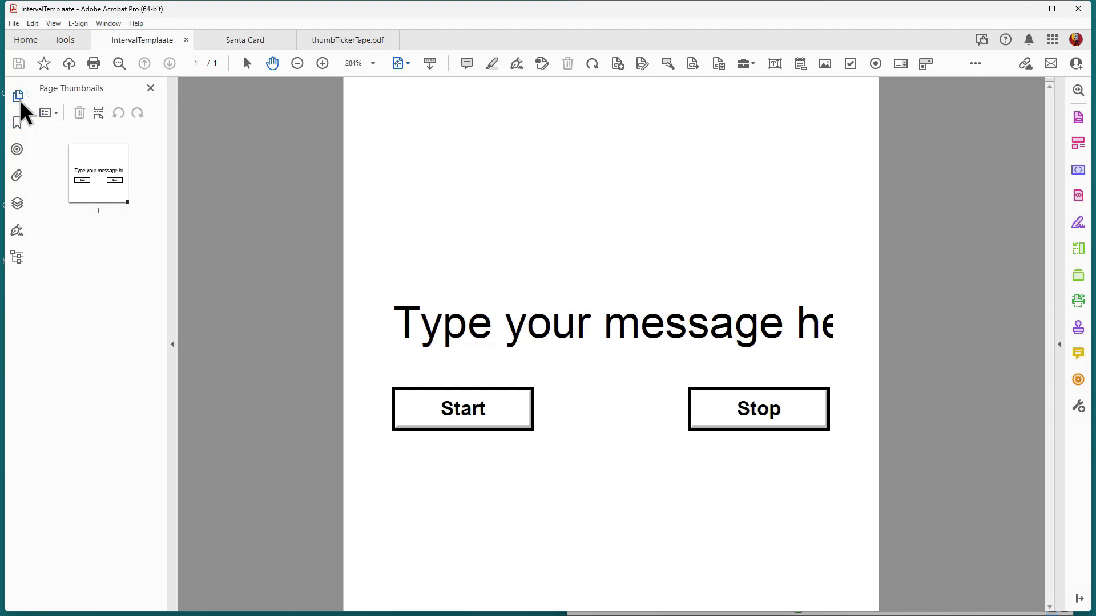
pyautogui.rightClick(94, 194)
pyautogui.click(136, 470)
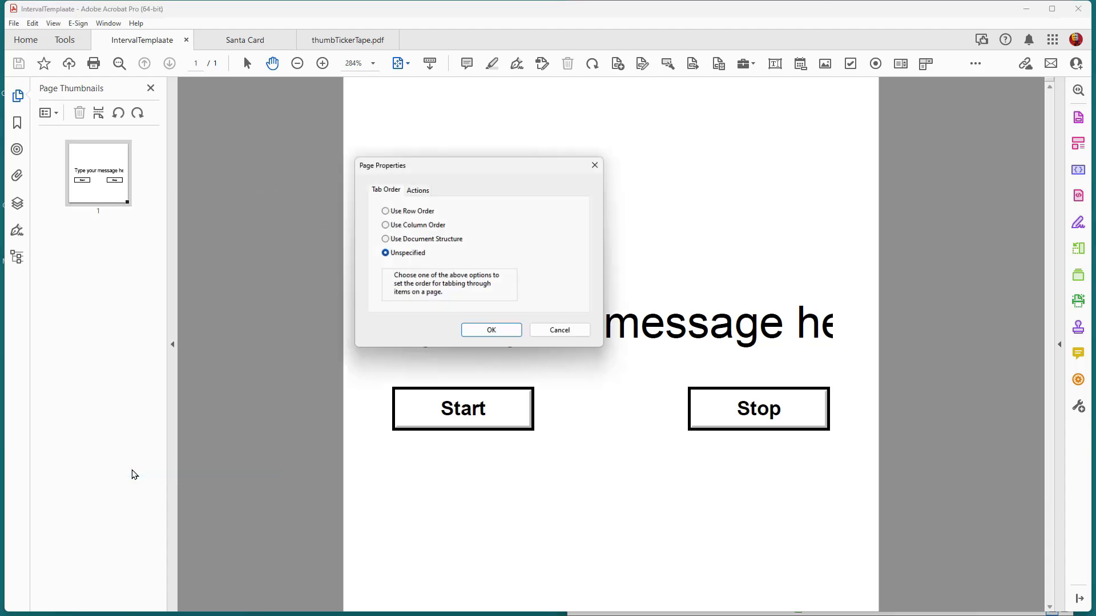
pyautogui.click(424, 190)
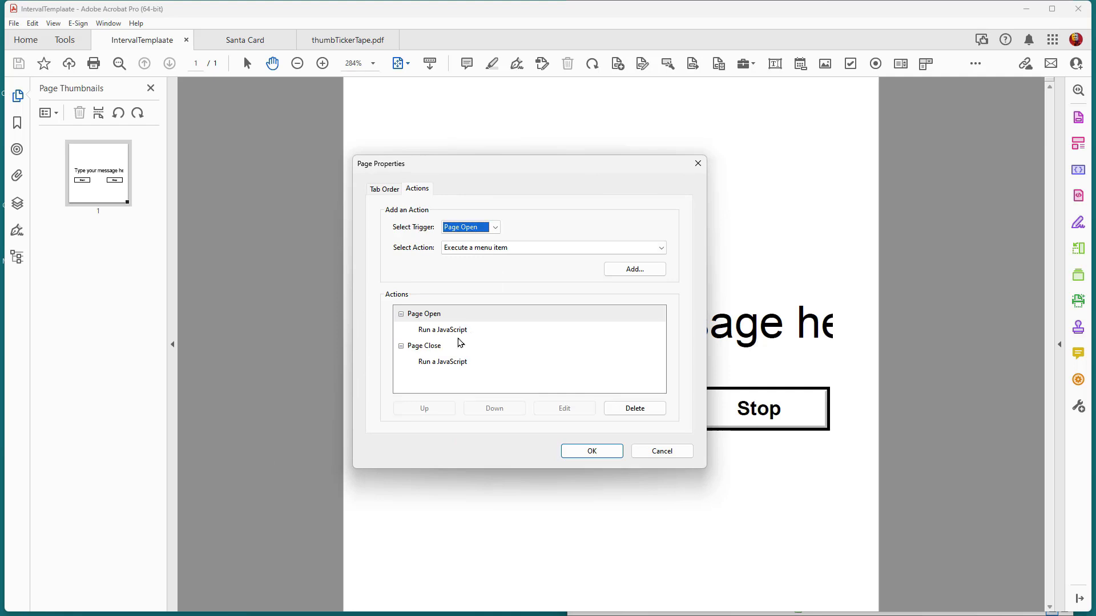
pyautogui.click(662, 454)
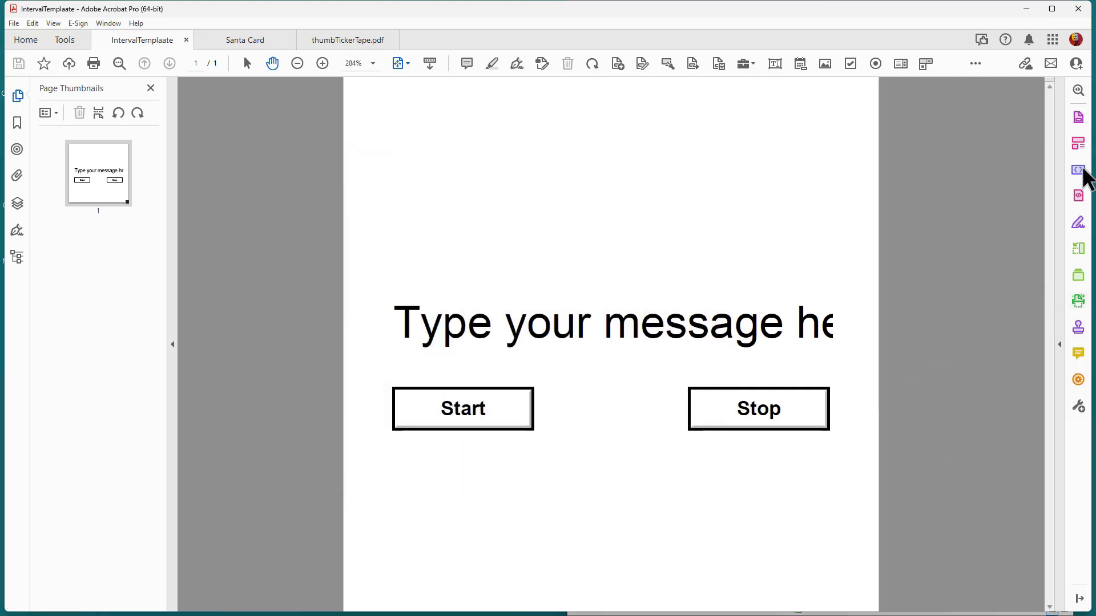
# Step: Open the JavaScript tools and examine the template's document-level Motion script, closing it without changes
pyautogui.click(1078, 170)
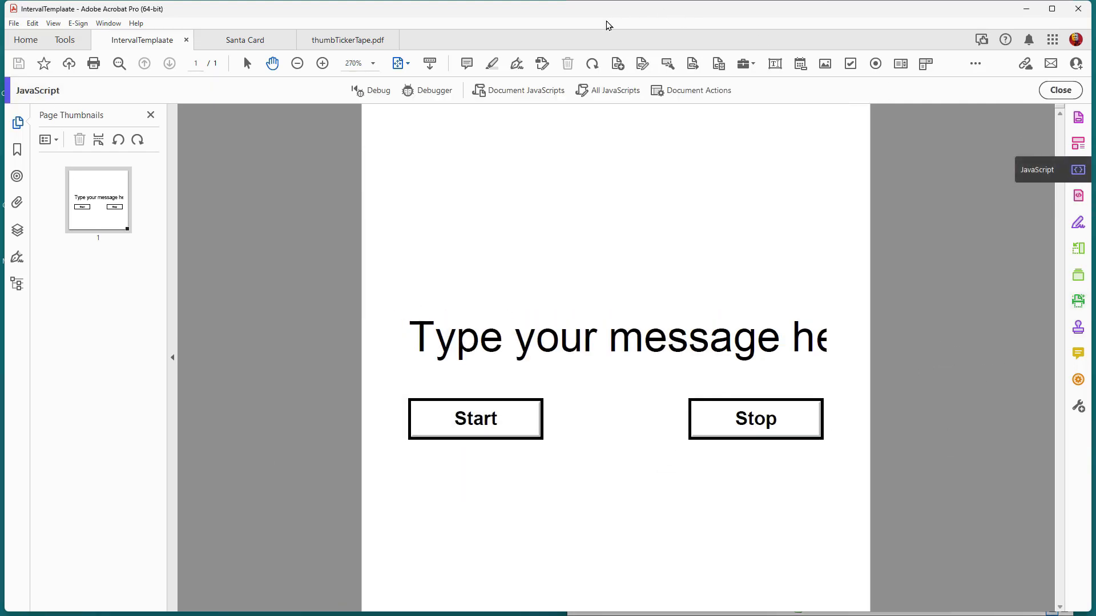
pyautogui.click(524, 97)
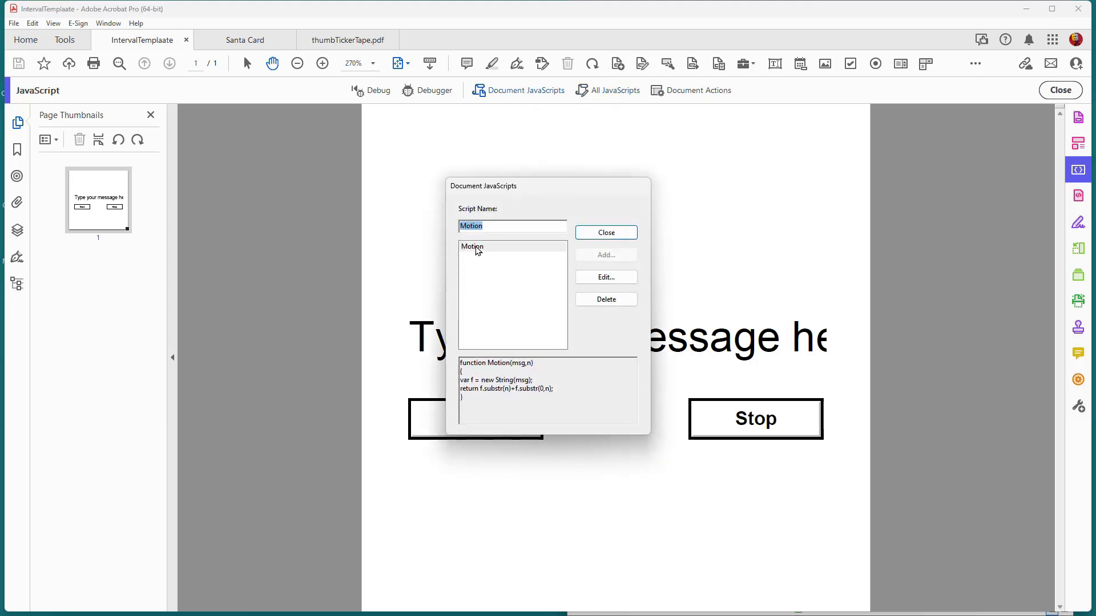
pyautogui.click(599, 238)
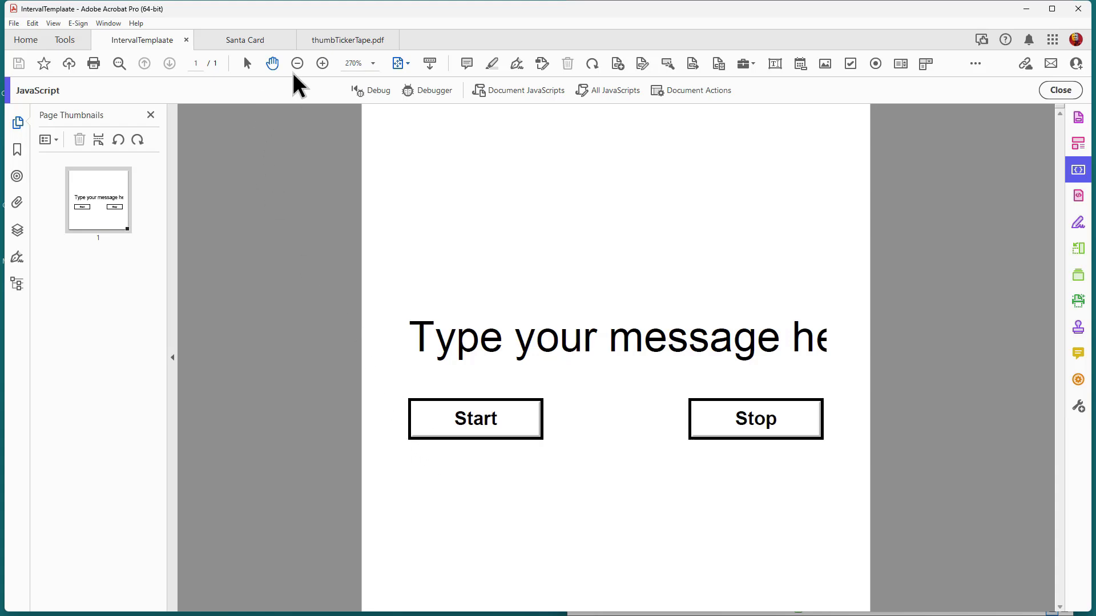
# Step: Detach the Santa Card document into its own window and move it clear of the original window
pyautogui.click(245, 38)
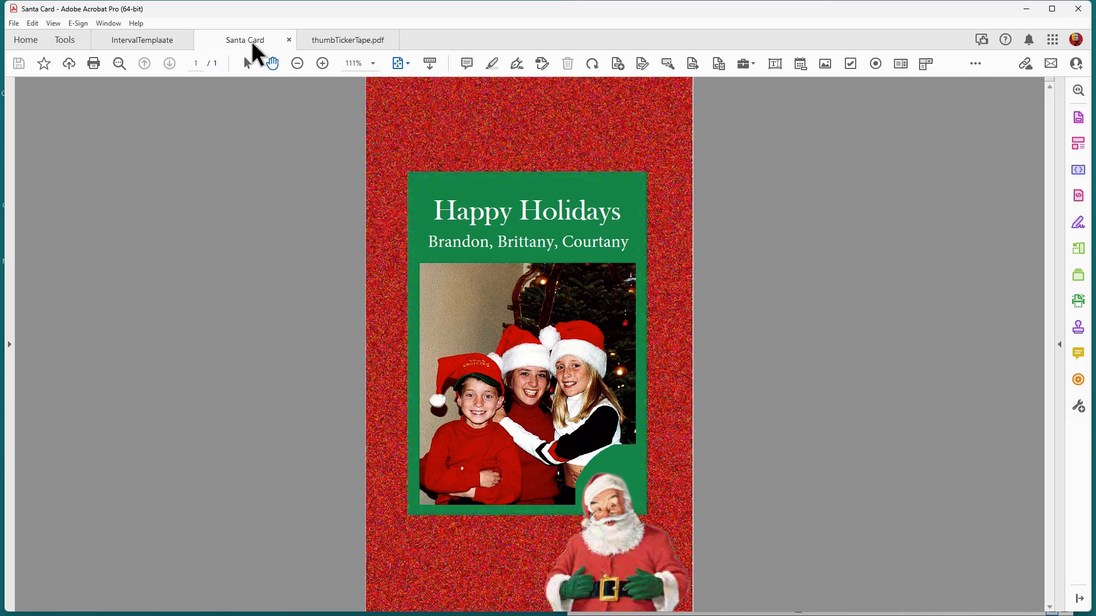
pyautogui.moveTo(252, 41); pyautogui.dragTo(301, 6)
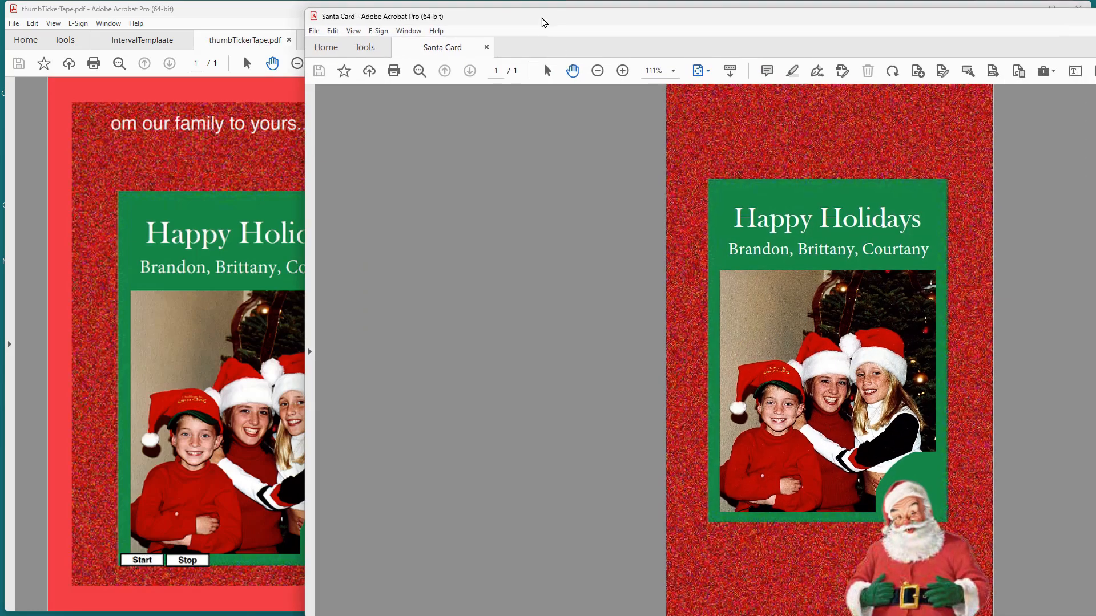
pyautogui.moveTo(544, 22); pyautogui.dragTo(651, 32)
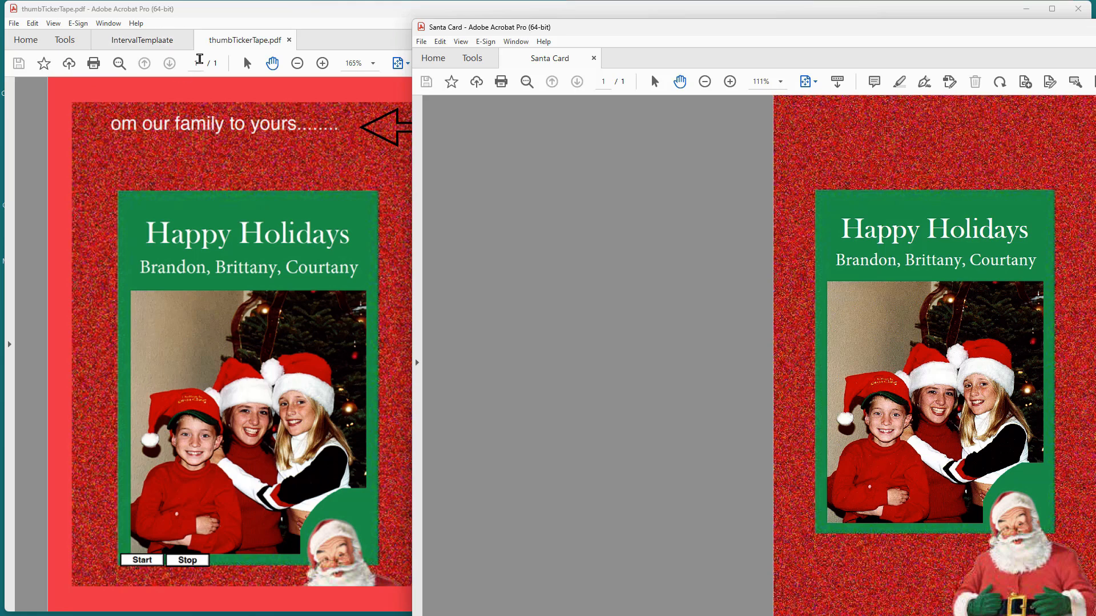
# Step: Detach IntervalTemplaate into its own window and arrange it so that it and the Santa Card window can both be reached
pyautogui.click(242, 41)
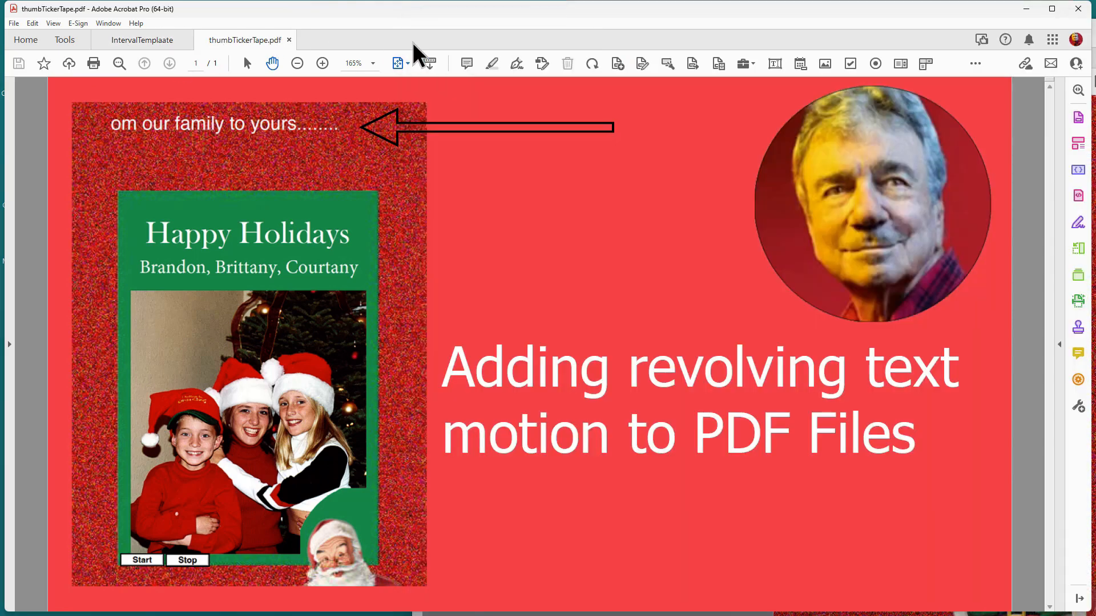
pyautogui.click(153, 37)
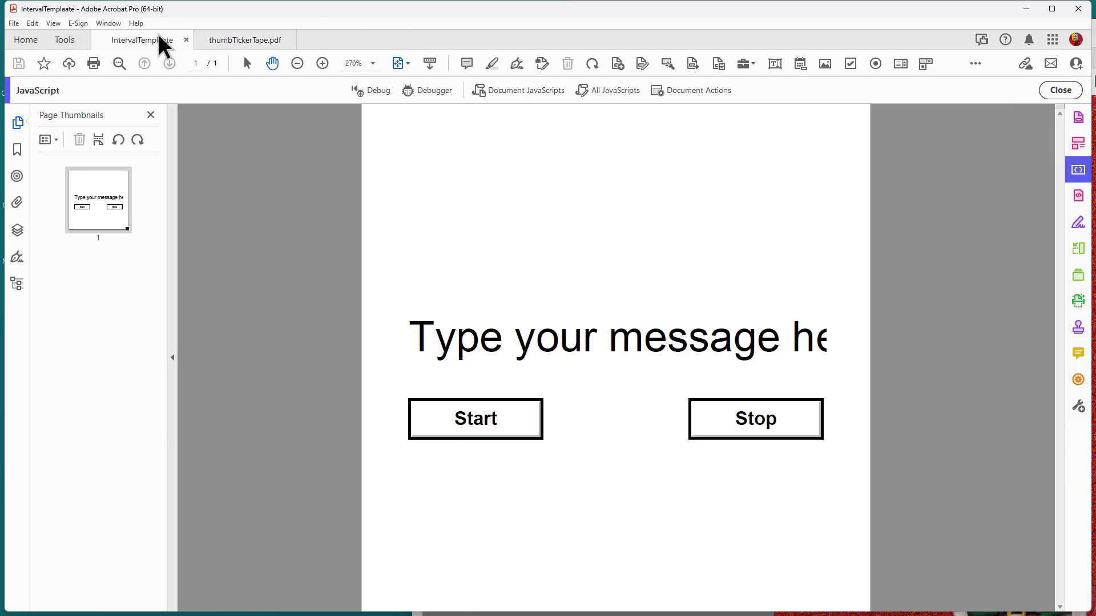
pyautogui.moveTo(159, 41); pyautogui.dragTo(171, 12)
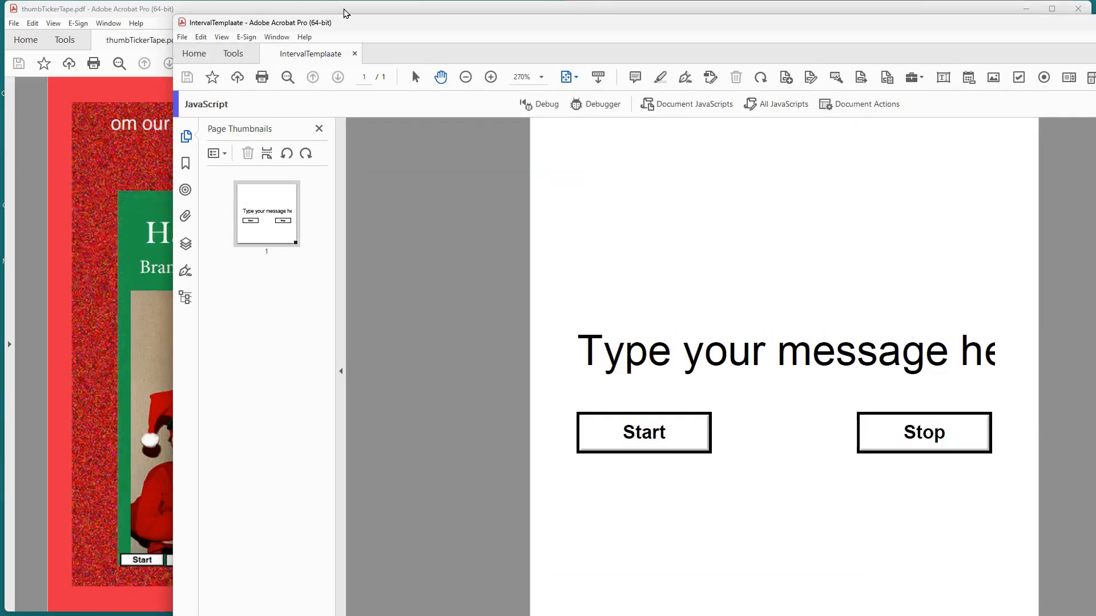
pyautogui.moveTo(361, 27); pyautogui.dragTo(173, 145)
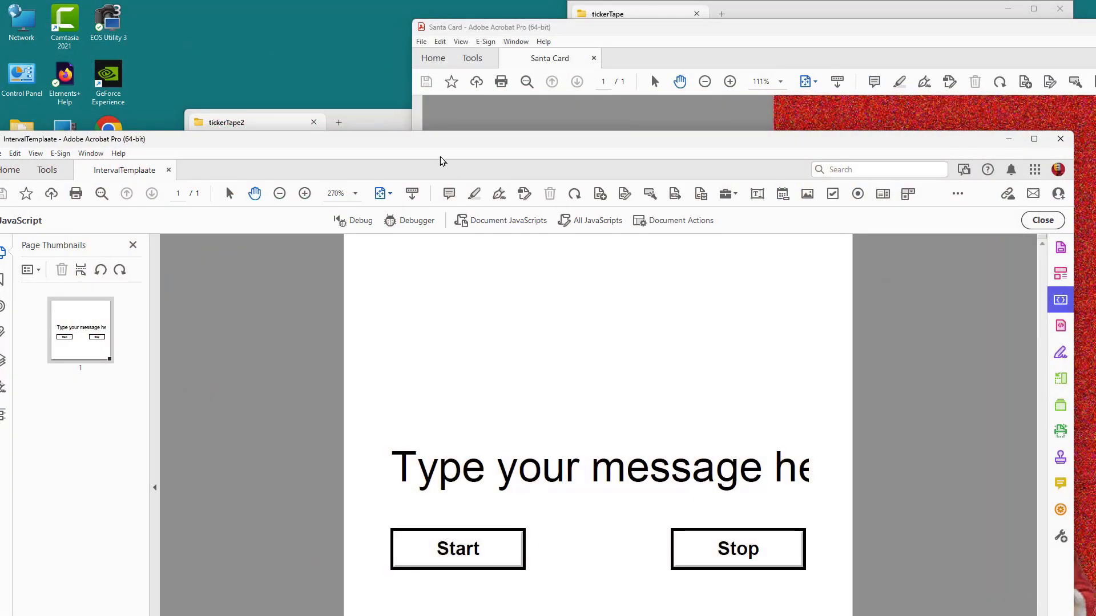
pyautogui.click(616, 36)
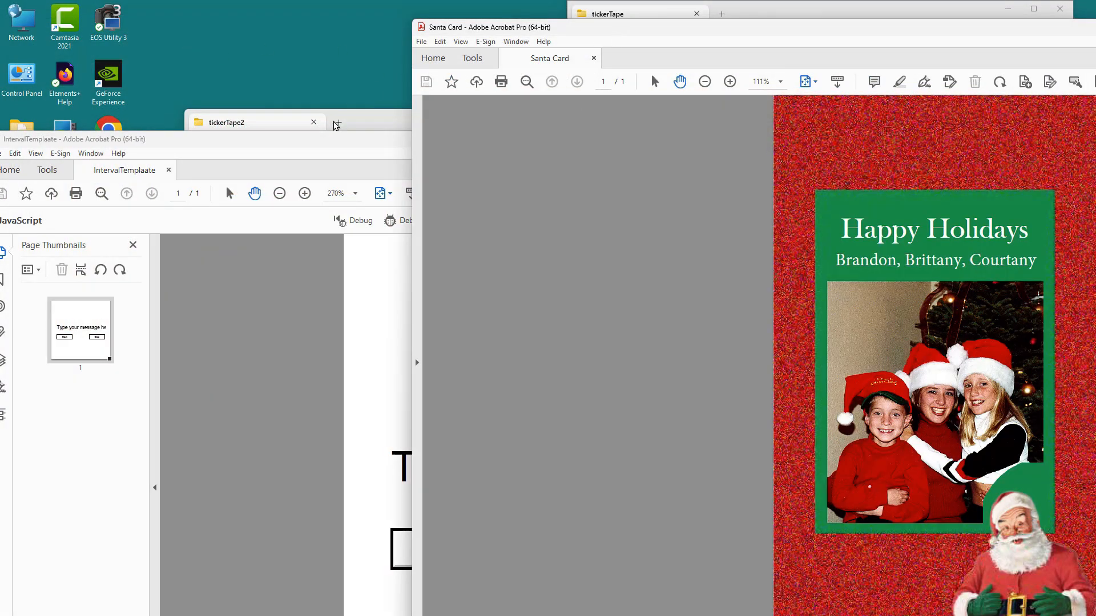
pyautogui.click(346, 158)
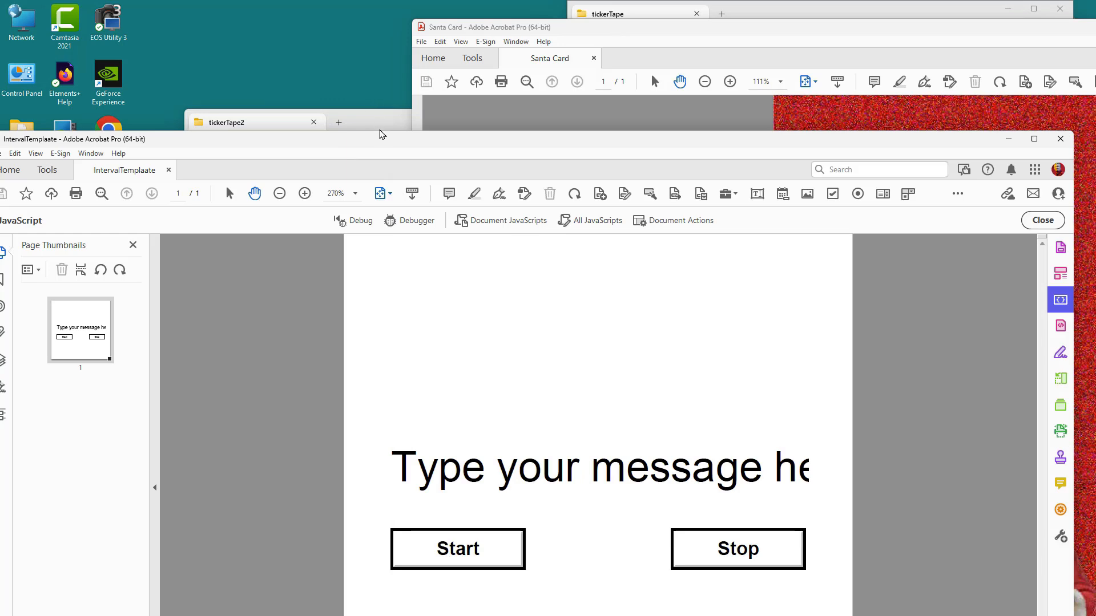
pyautogui.moveTo(382, 144); pyautogui.dragTo(399, 78)
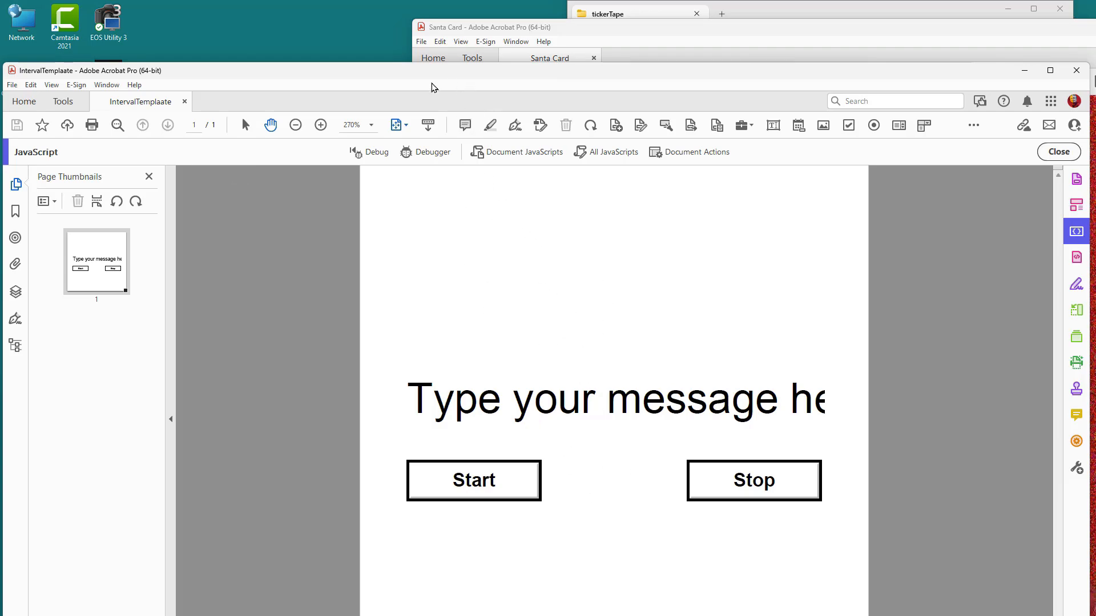
pyautogui.click(606, 36)
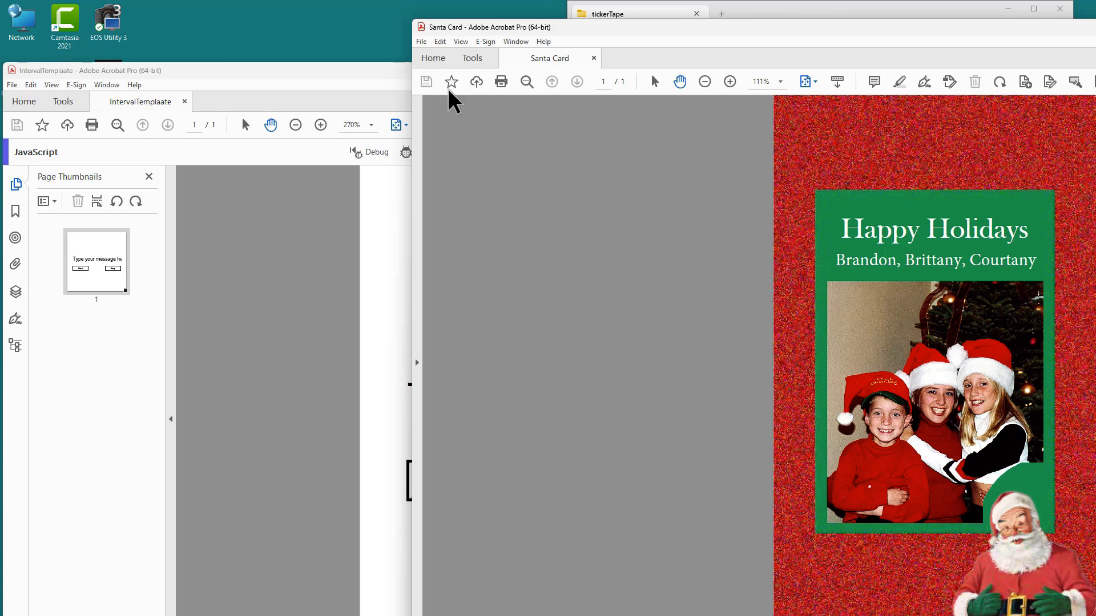
pyautogui.click(222, 230)
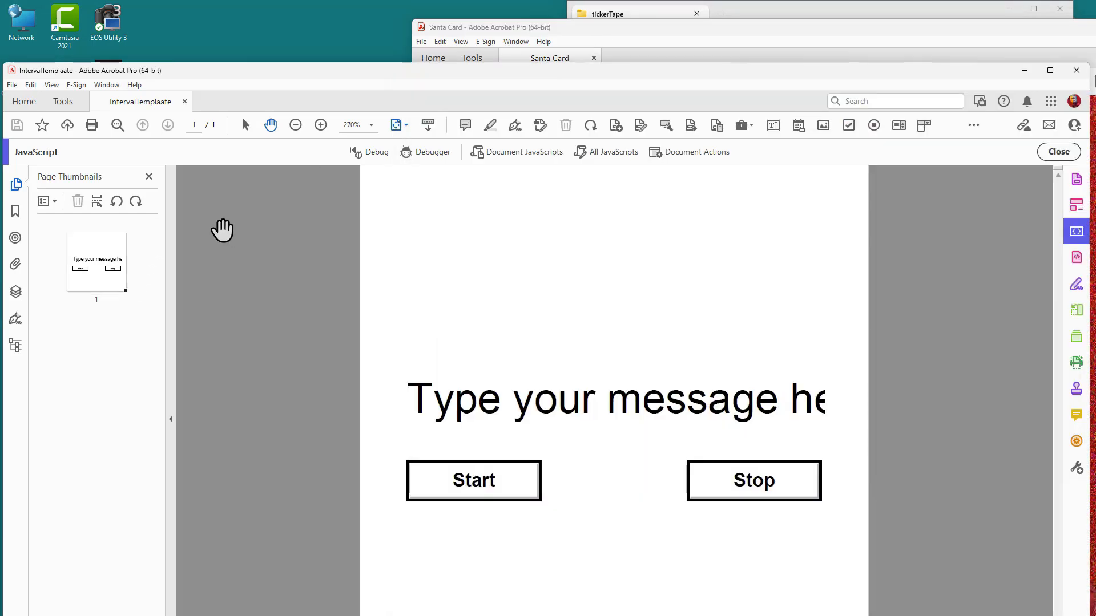
# Step: Show the Santa Card's page thumbnails and replace page 1 of IntervalTemplaate with the Santa Card page
pyautogui.rightClick(104, 262)
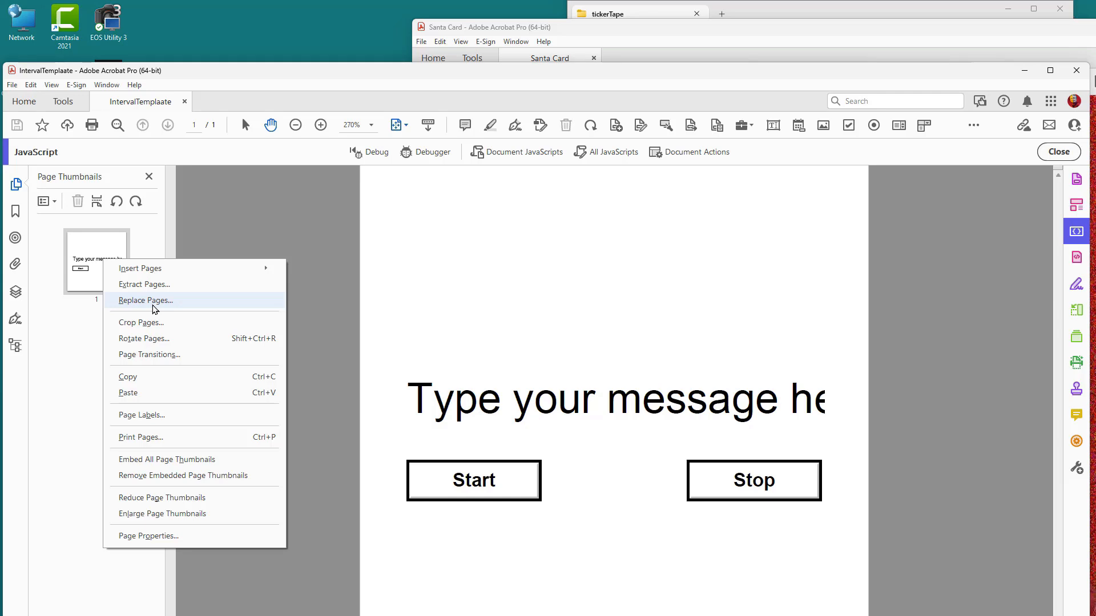
pyautogui.click(313, 216)
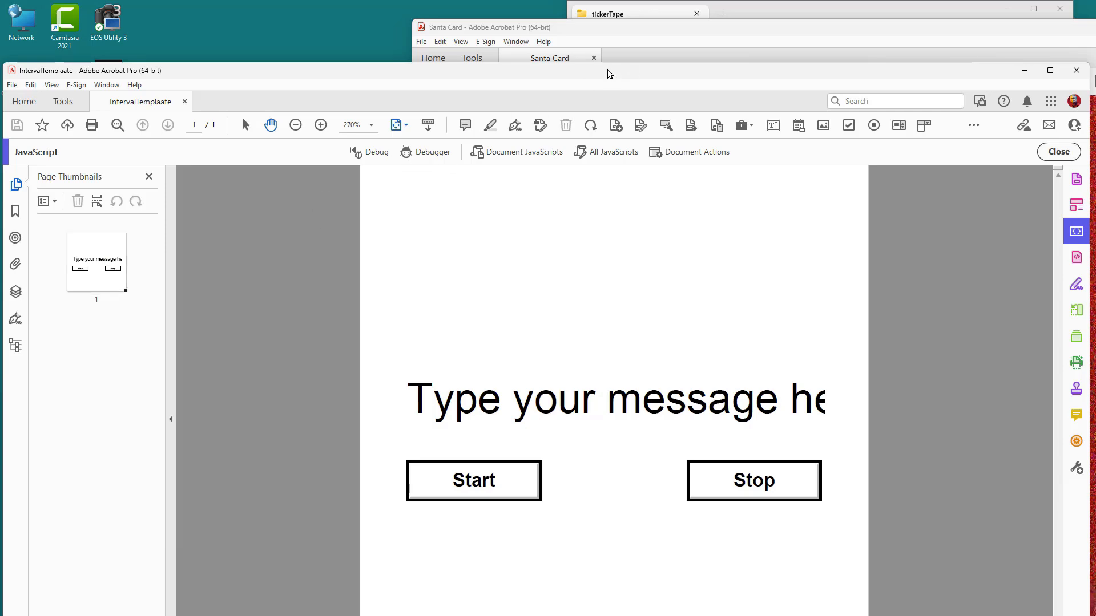
pyautogui.click(844, 39)
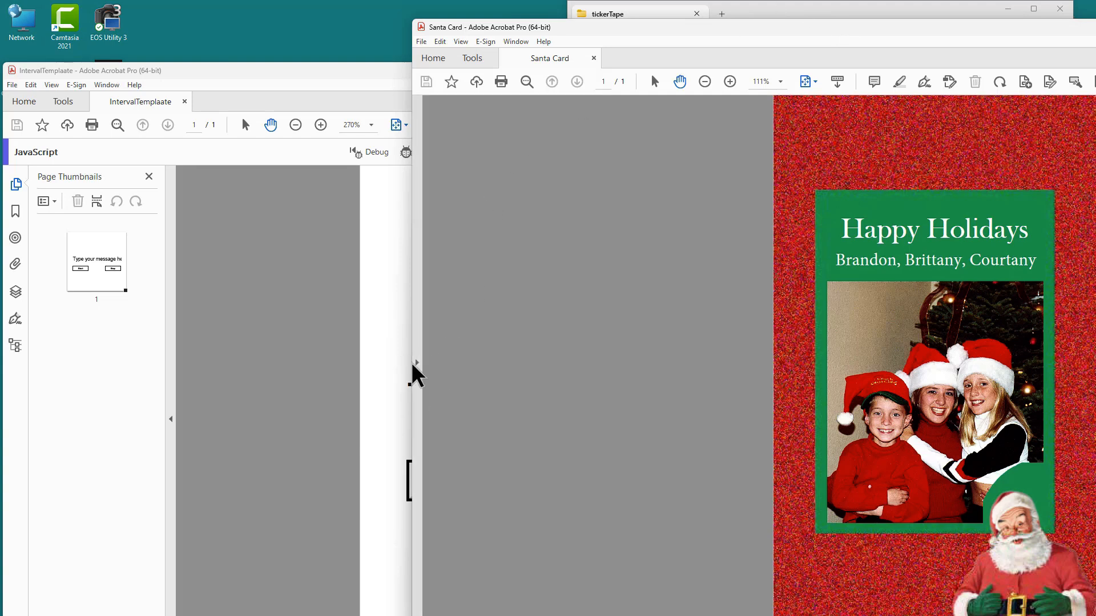
pyautogui.click(418, 377)
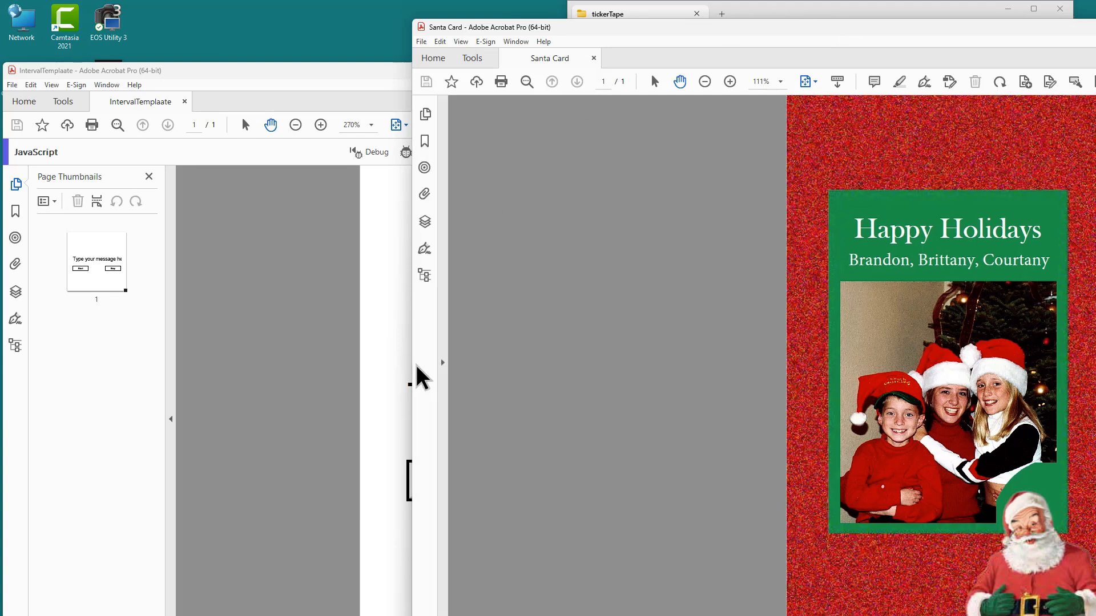
pyautogui.click(427, 116)
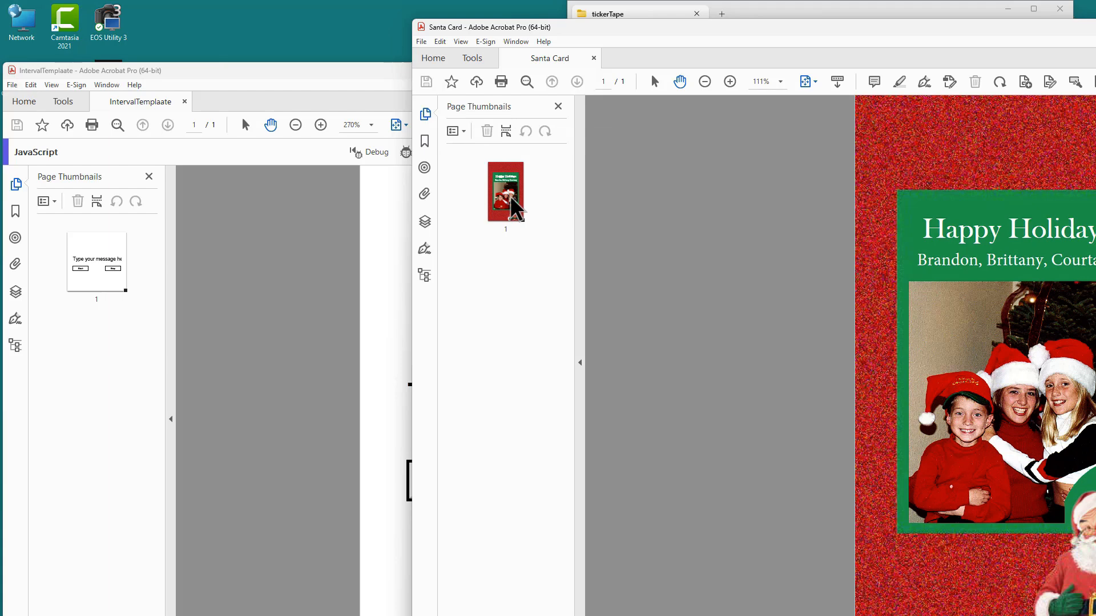
pyautogui.moveTo(511, 199); pyautogui.dragTo(103, 277)
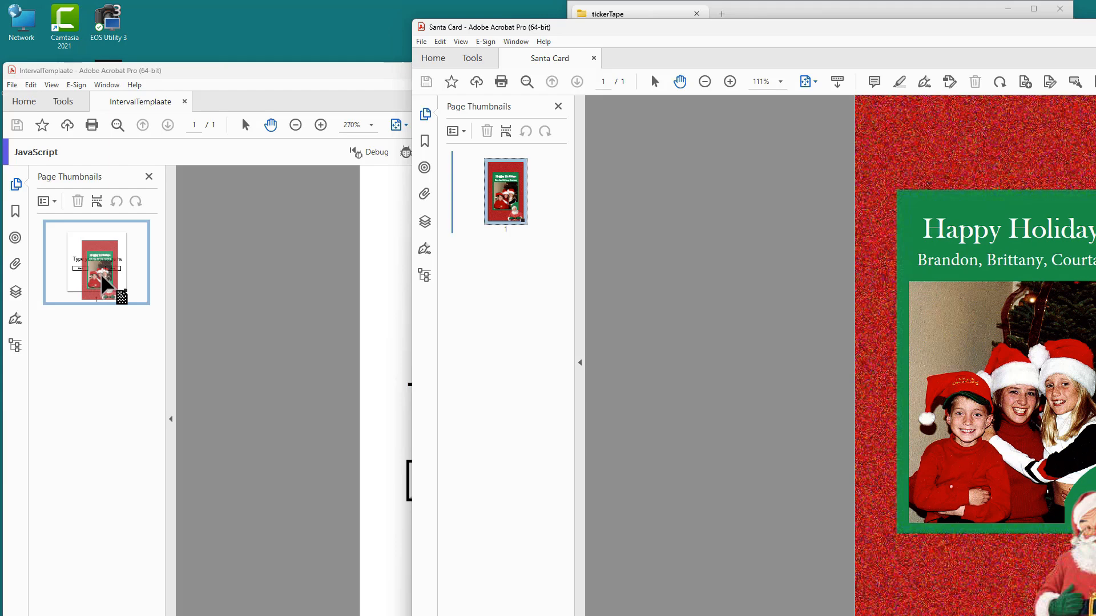
pyautogui.moveTo(103, 276); pyautogui.dragTo(103, 277)
pyautogui.moveTo(102, 276); pyautogui.dragTo(98, 277)
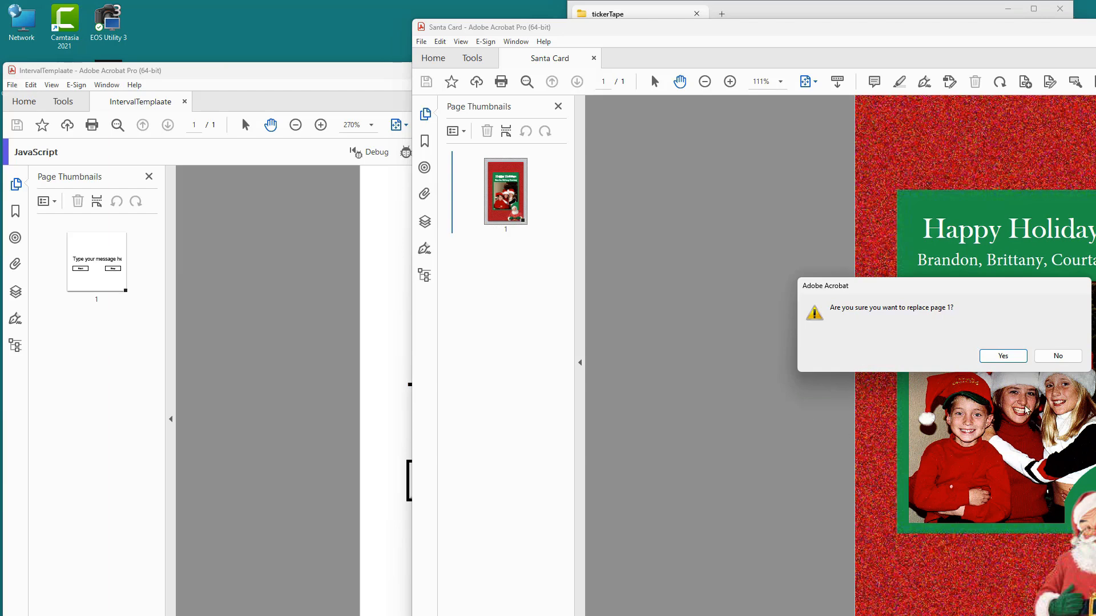
pyautogui.click(1003, 356)
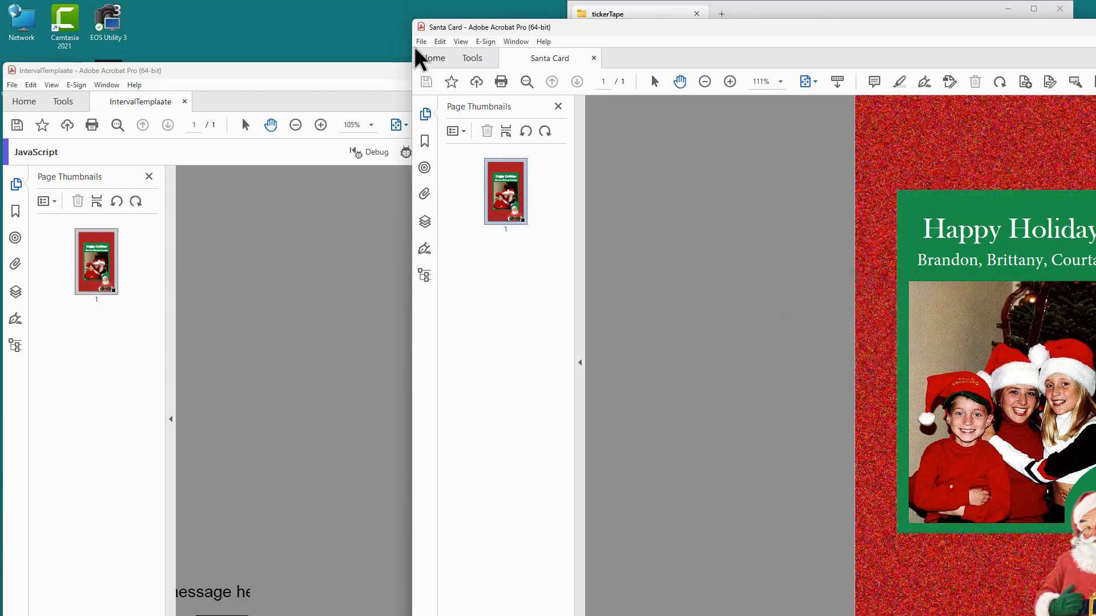
# Step: Bring the IntervalTemplaate window in front of the Santa Card window and maximize it
pyautogui.moveTo(650, 33); pyautogui.dragTo(367, 81)
pyautogui.click(304, 106)
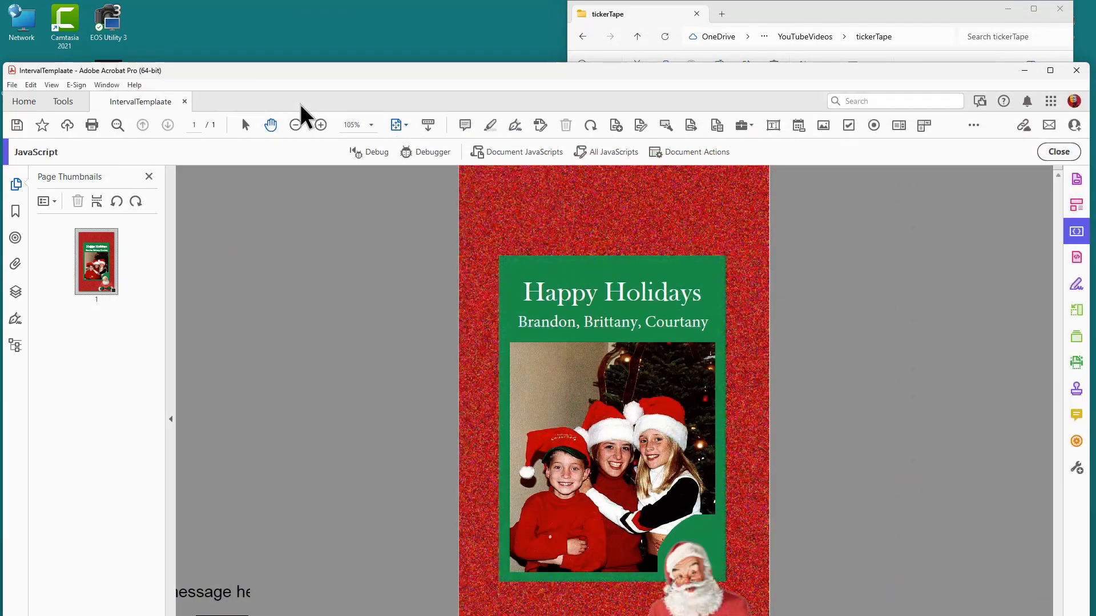
pyautogui.moveTo(274, 70); pyautogui.dragTo(350, 10)
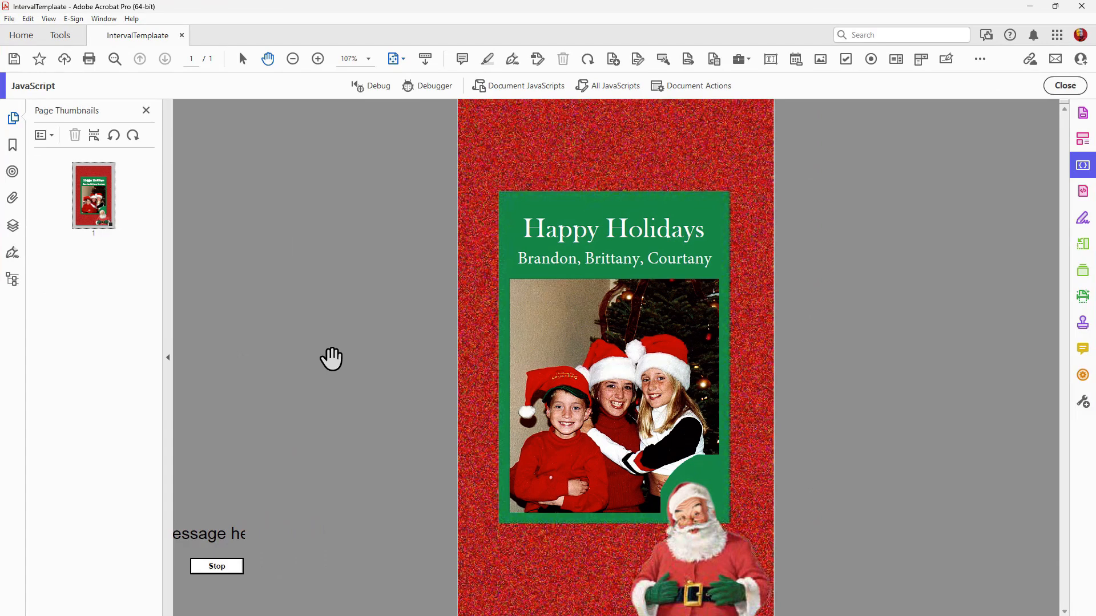
# Step: In form editing, move the textLine, Start and Stop fields together onto the card, above the Happy Holidays heading
pyautogui.hotkey('ctrl', '-')
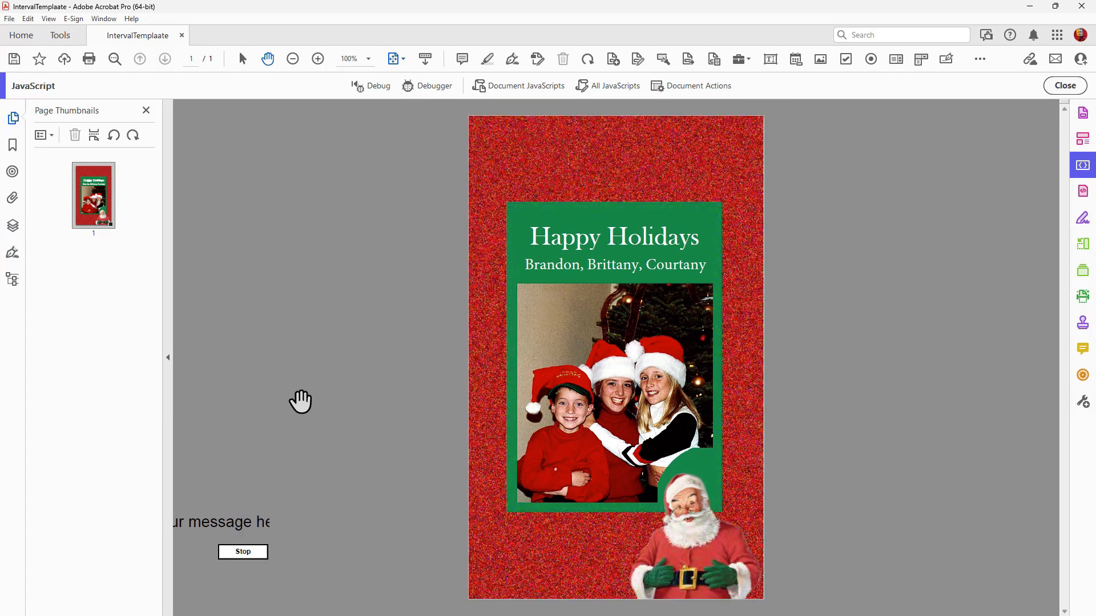
pyautogui.hotkey('ctrl', '-')
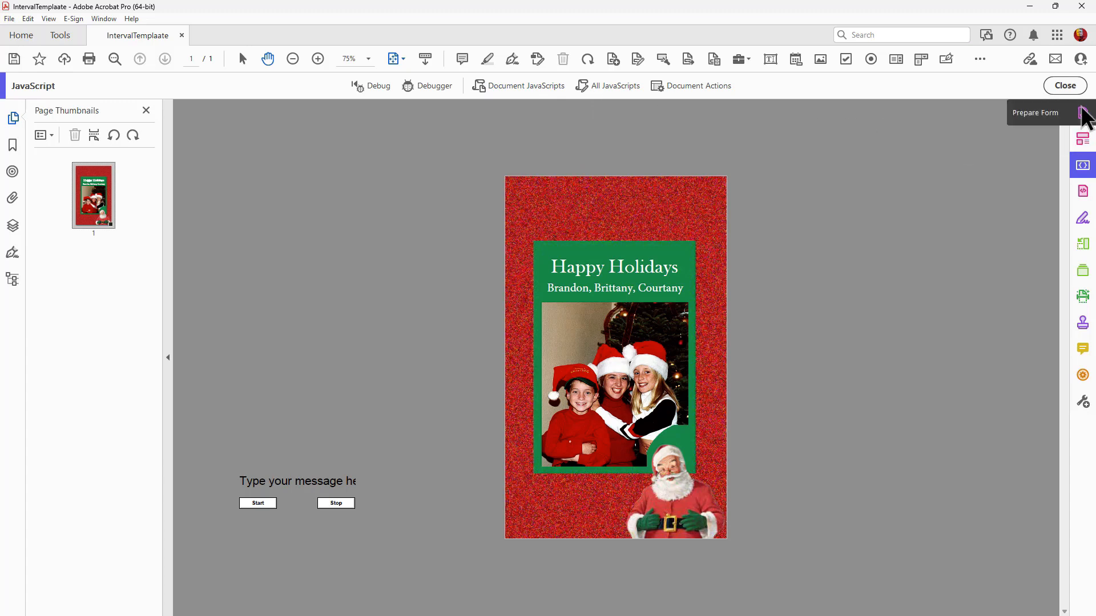
pyautogui.click(1083, 113)
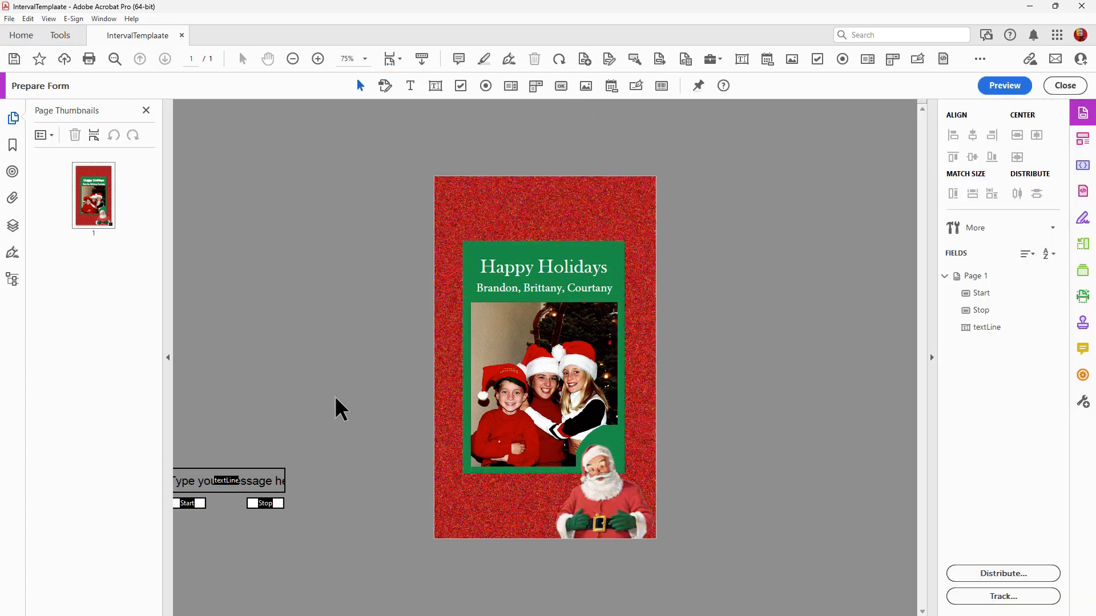
pyautogui.hotkey('ctrl', 'a')
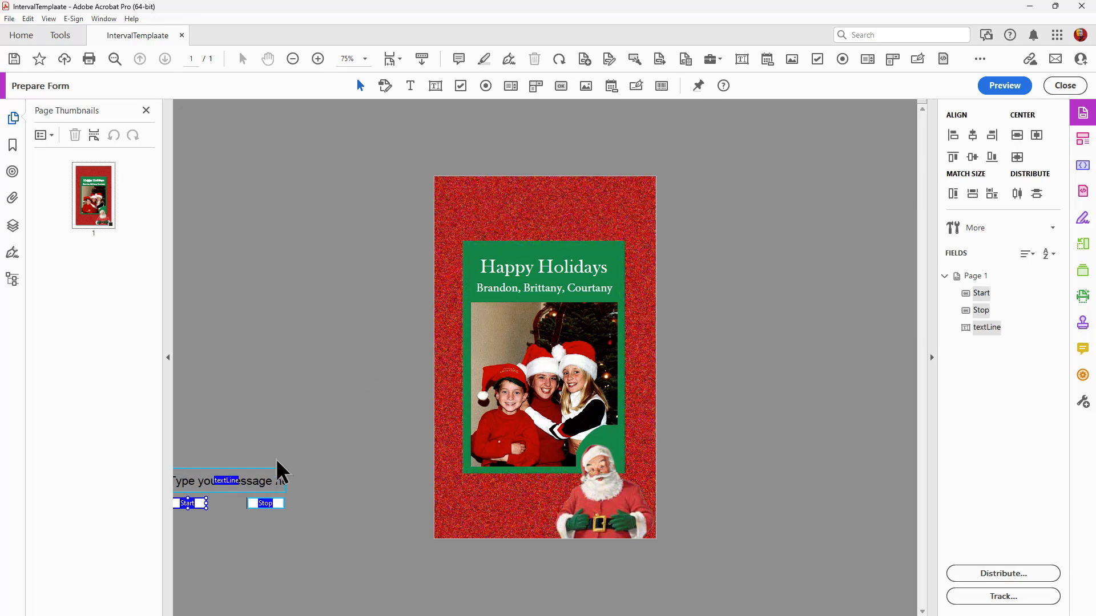
pyautogui.moveTo(249, 482); pyautogui.dragTo(568, 214)
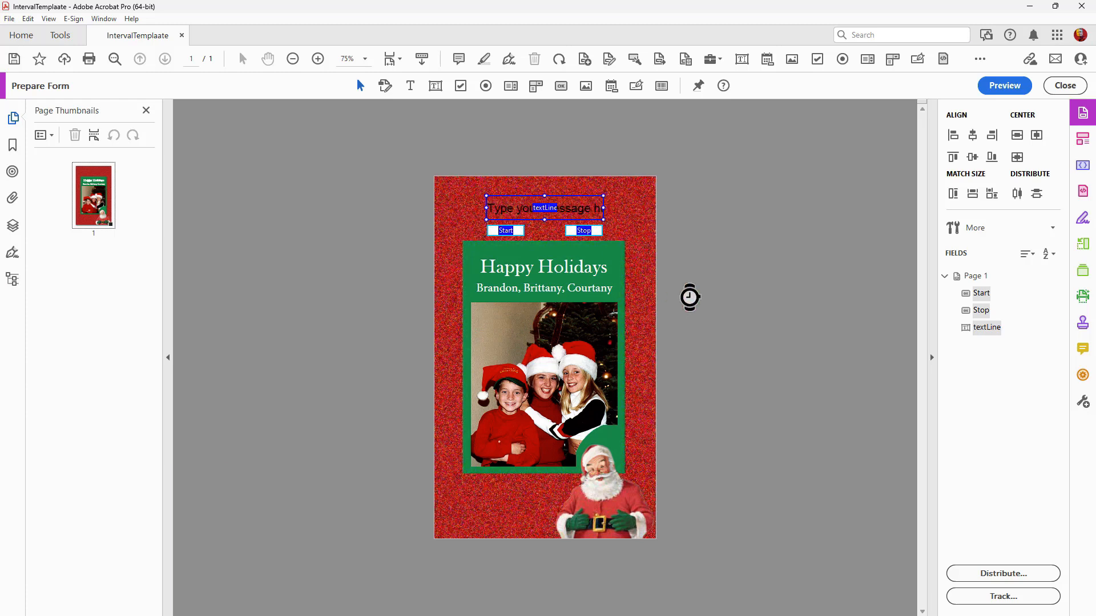
pyautogui.click(713, 245)
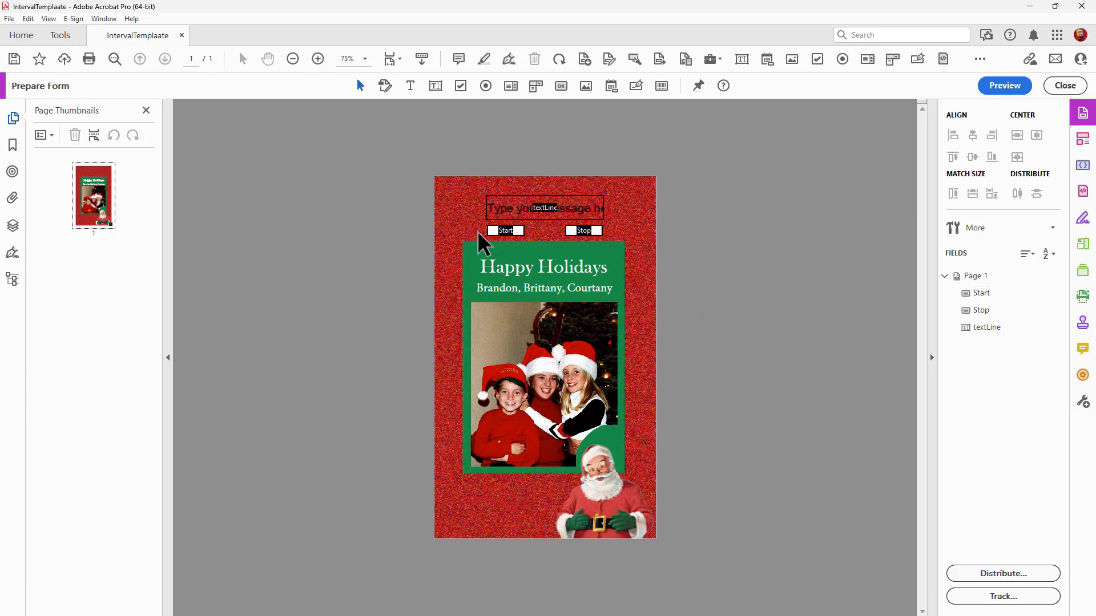
# Step: Delete the Start and Stop button fields from the card, keeping only the textLine field
pyautogui.moveTo(450, 227); pyautogui.dragTo(575, 229)
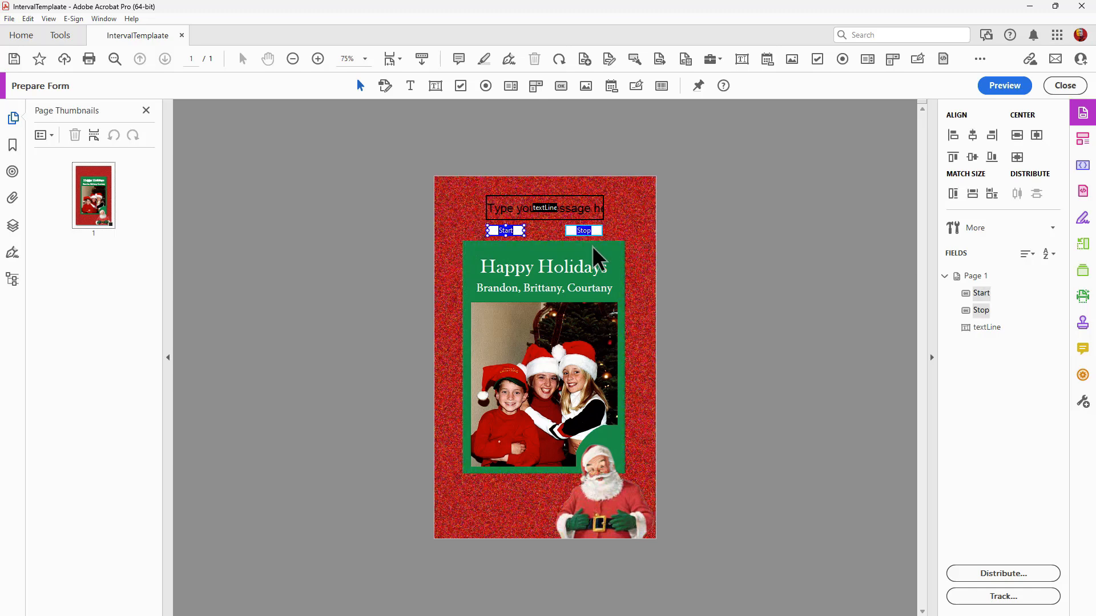
pyautogui.press('Delete')
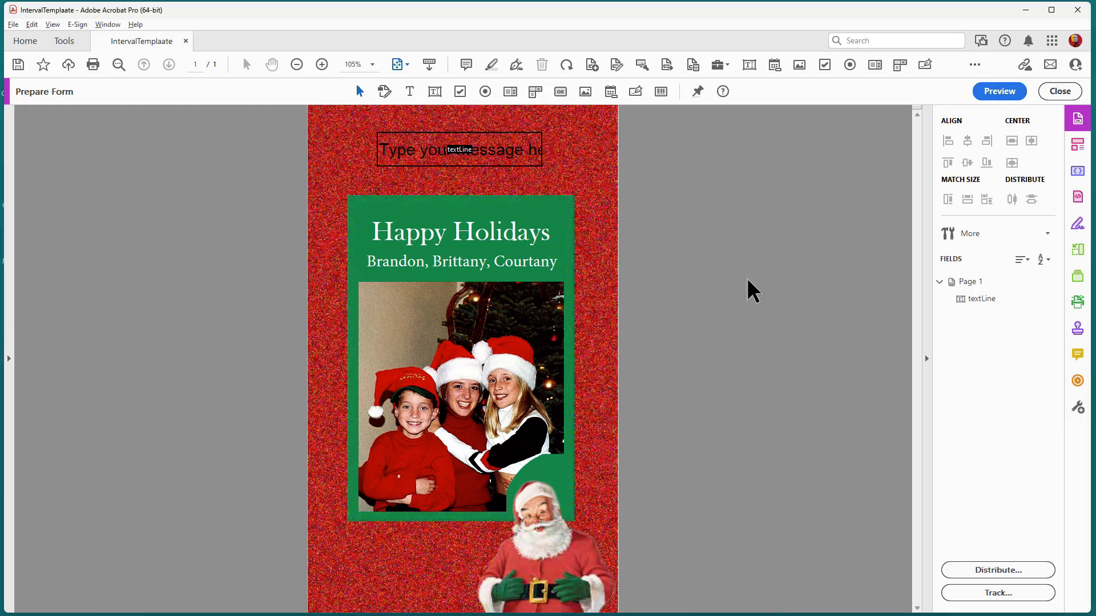
# Step: Turn on the text field overflow indicator in the Forms preferences
pyautogui.hotkey('ctrl', 'k')
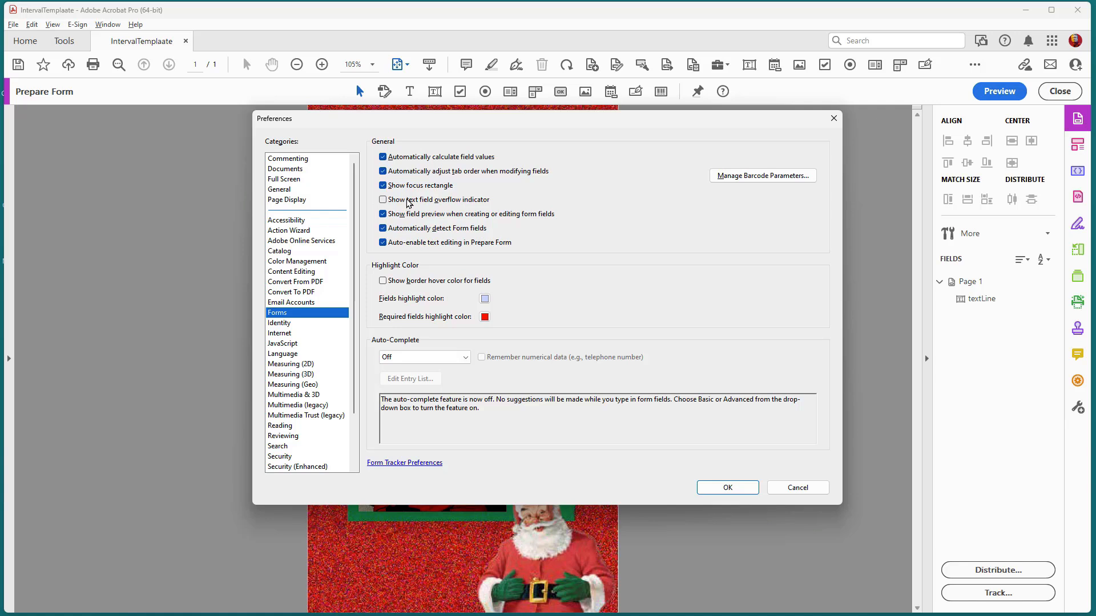
pyautogui.click(382, 200)
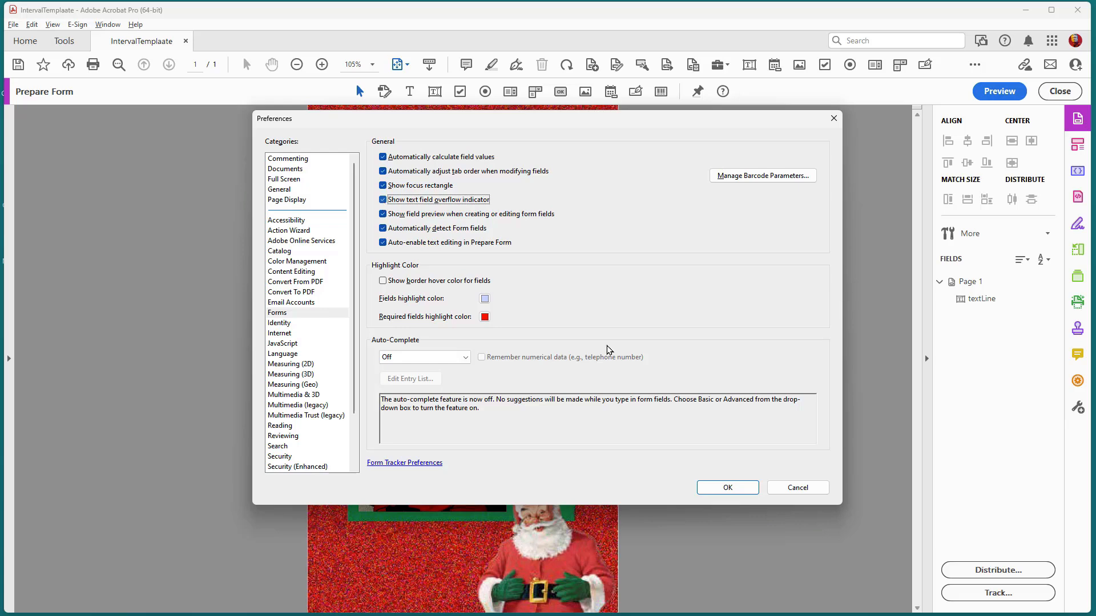
pyautogui.click(733, 489)
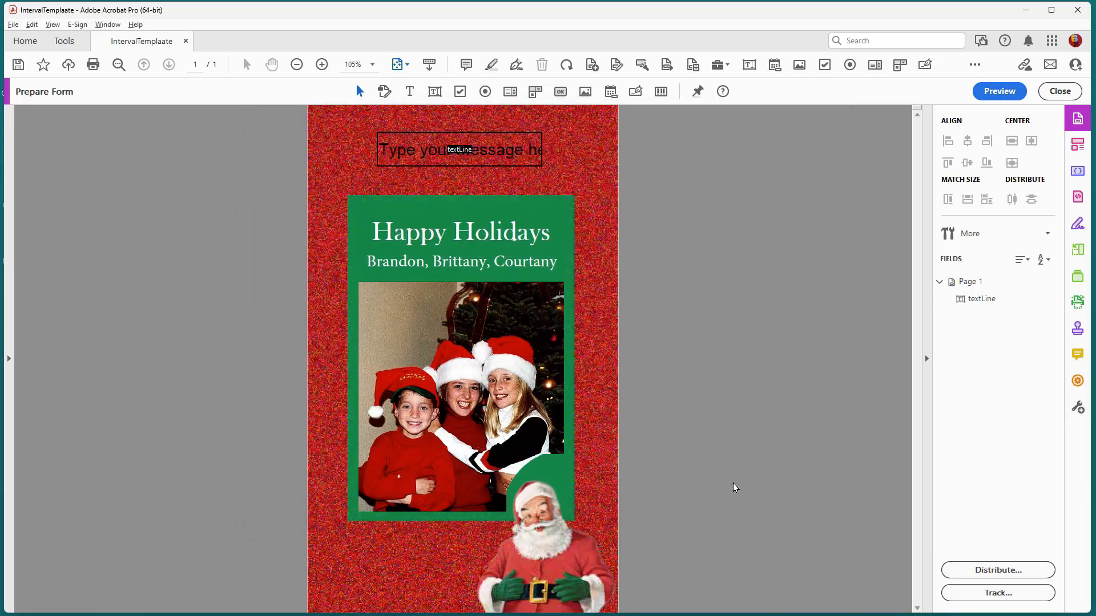
# Step: Enable scrolling of long text in the textLine field's properties
pyautogui.doubleClick(489, 160)
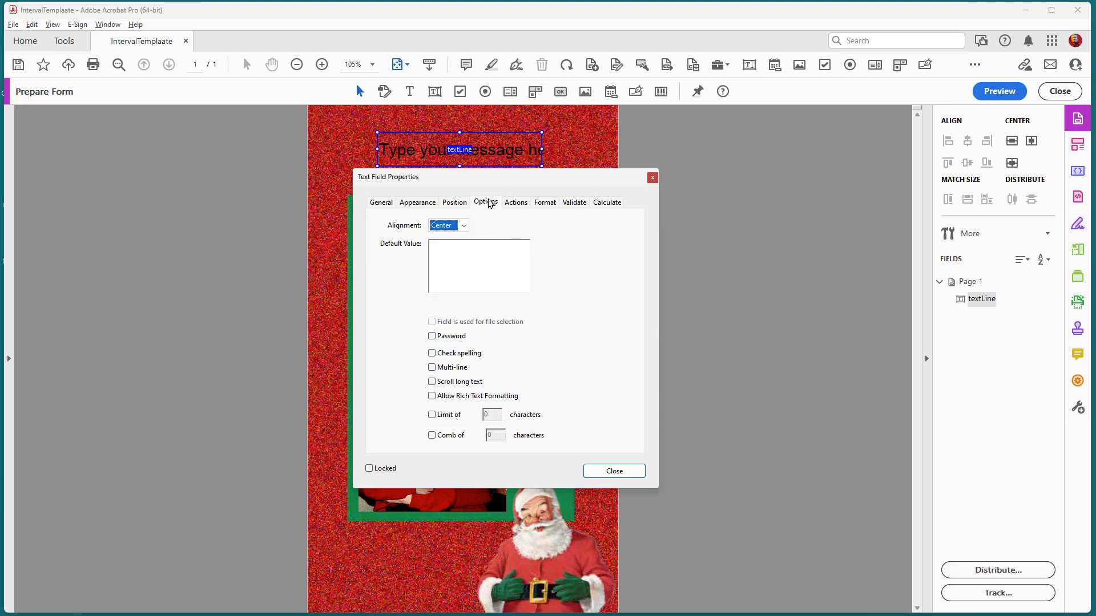
pyautogui.click(432, 381)
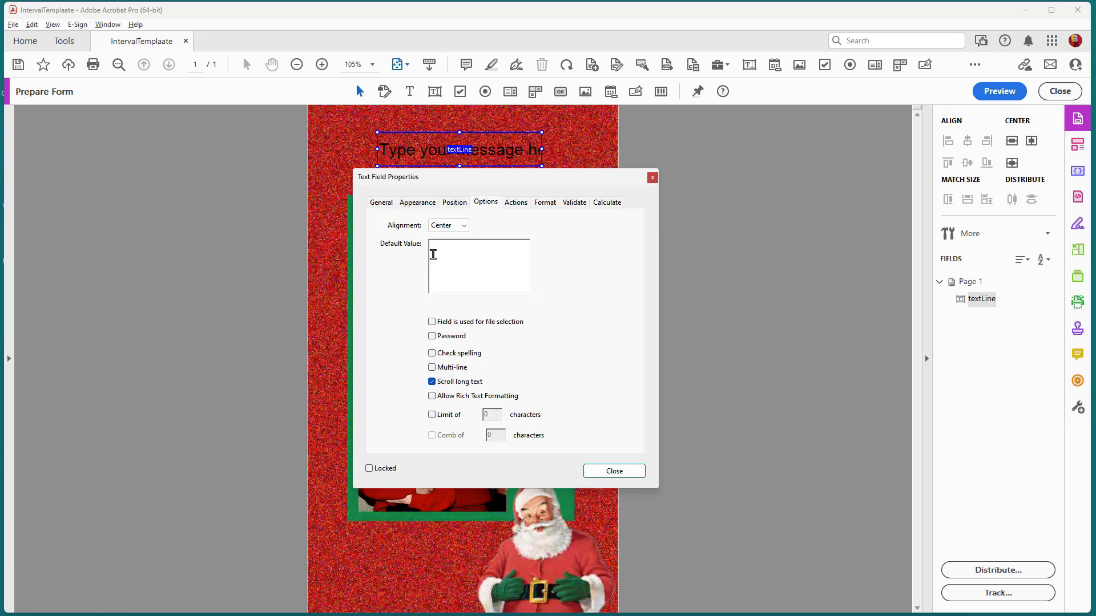
pyautogui.click(614, 472)
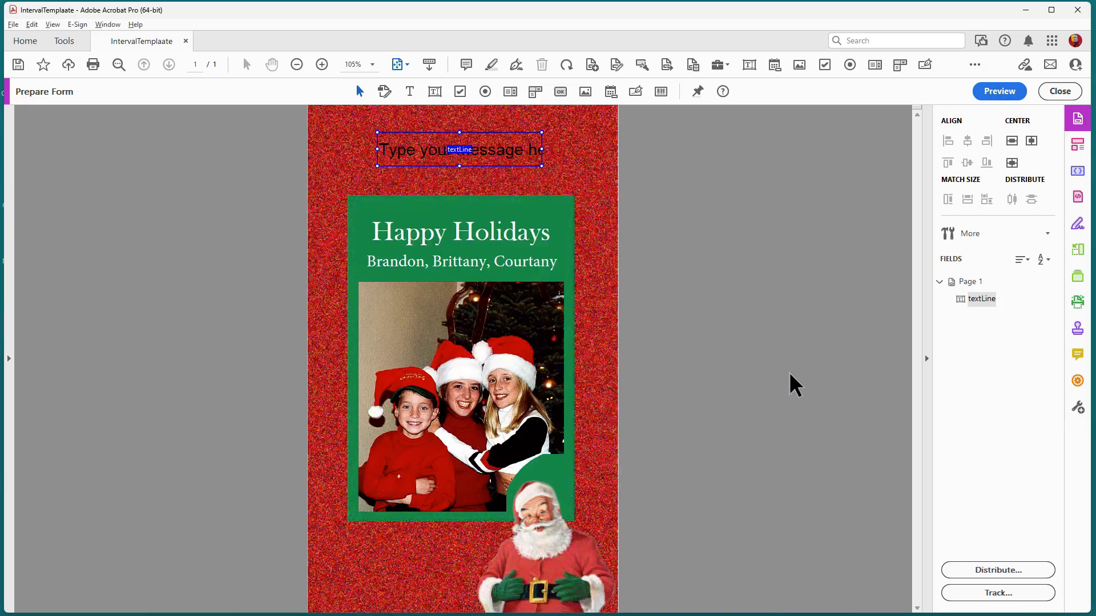
# Step: Preview the form and replace the textLine message with "Have a very Merry Christmas" followed by a row of dots
pyautogui.click(1002, 90)
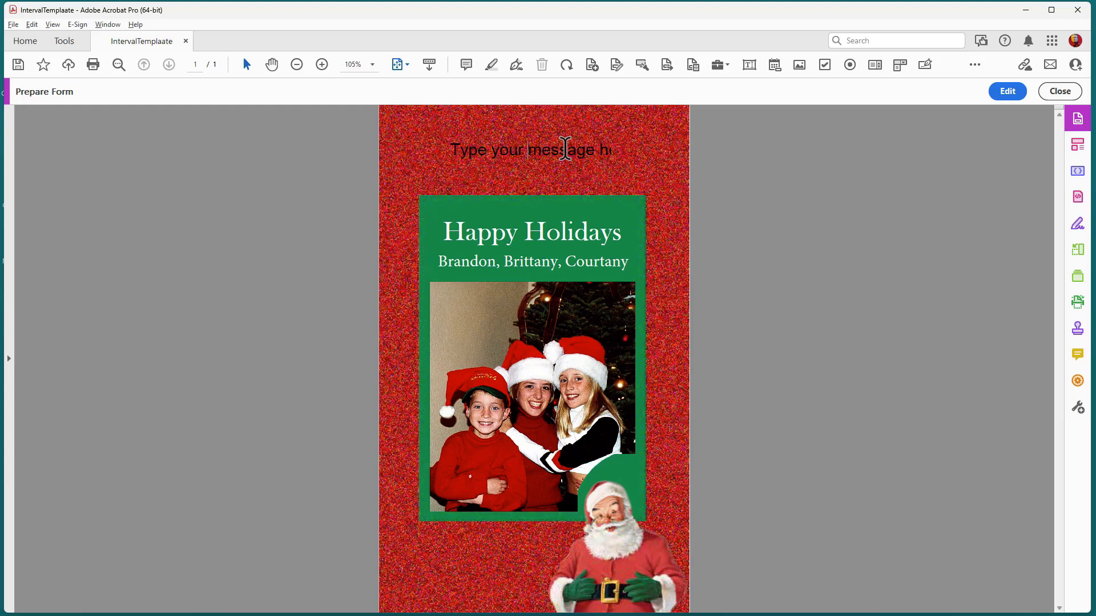
pyautogui.click(565, 150)
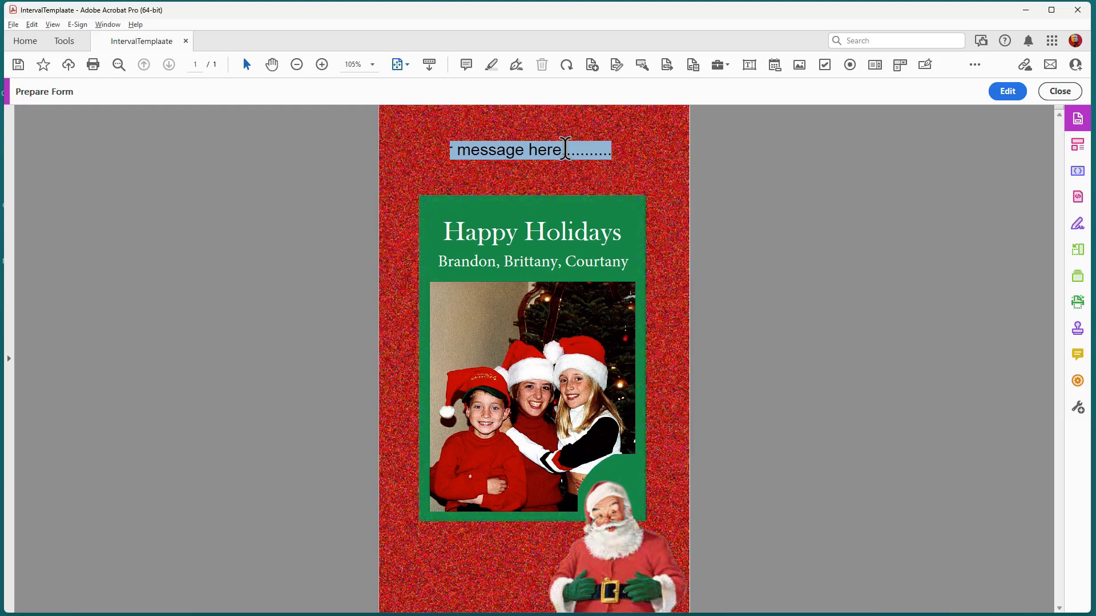
pyautogui.write('H')
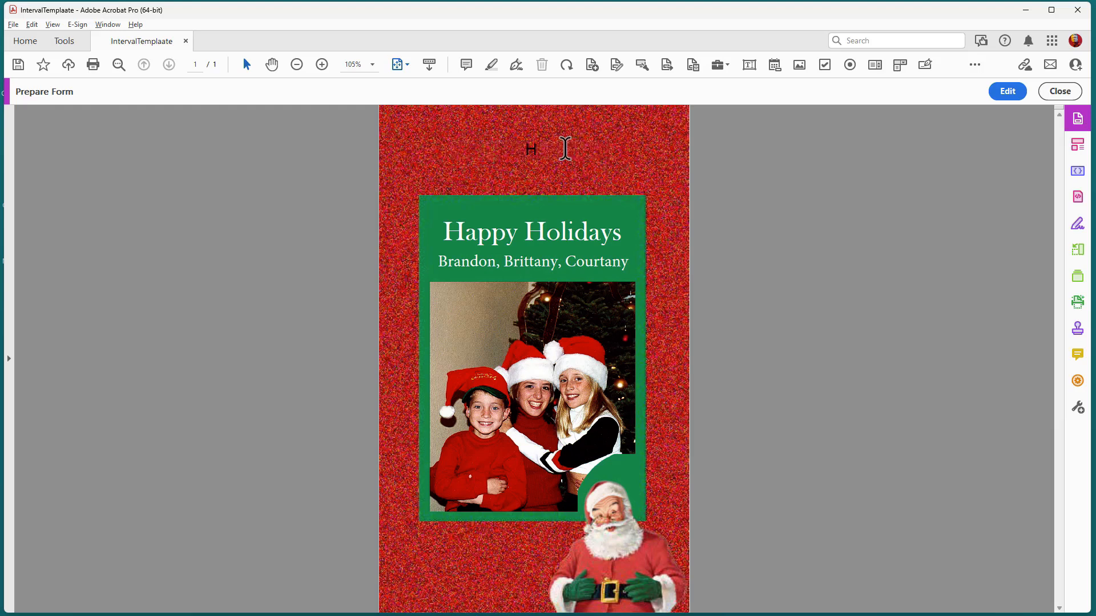
pyautogui.write('ave a very Me')
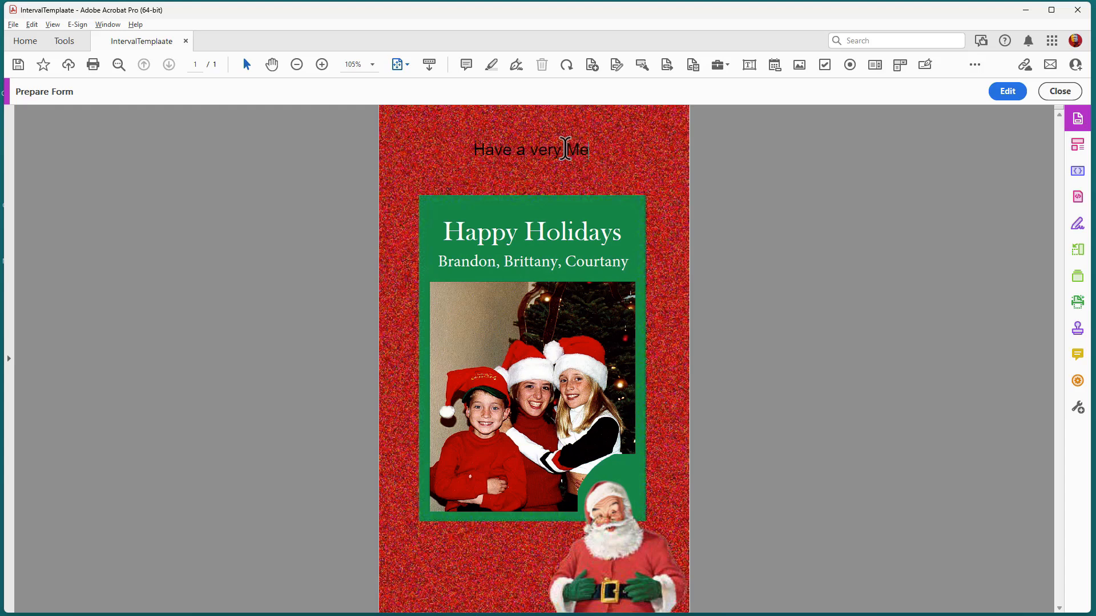
pyautogui.write('rry Chr')
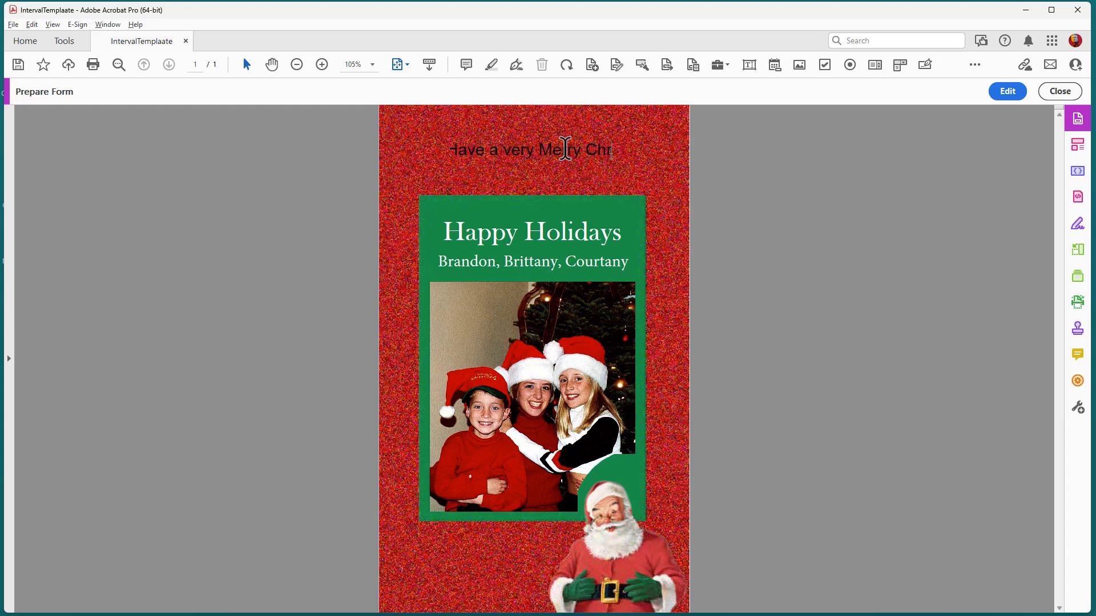
pyautogui.write('istmas')
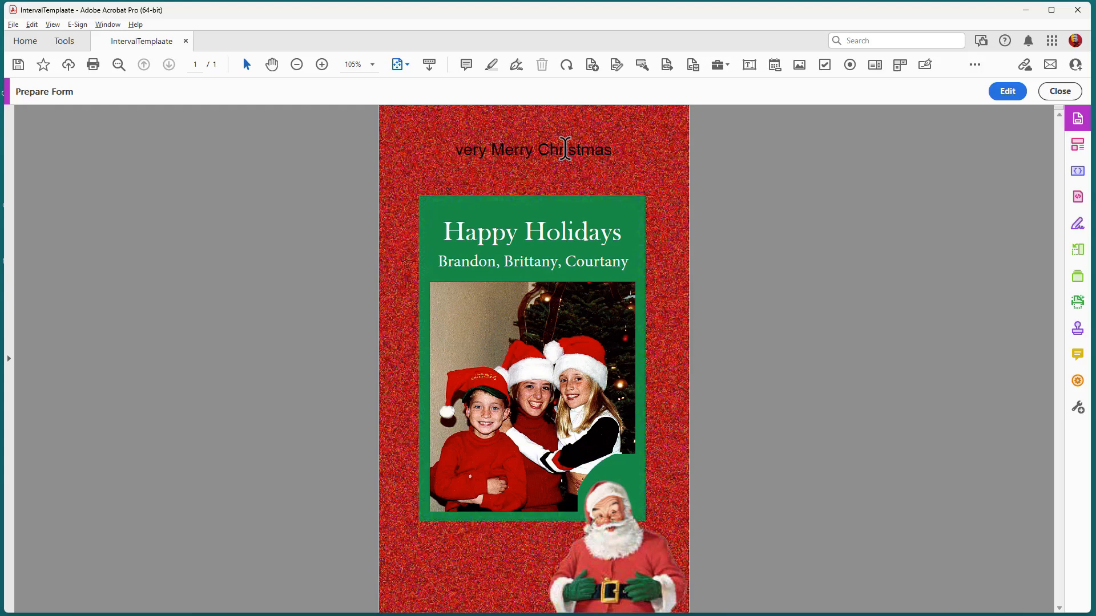
pyautogui.write('.....')
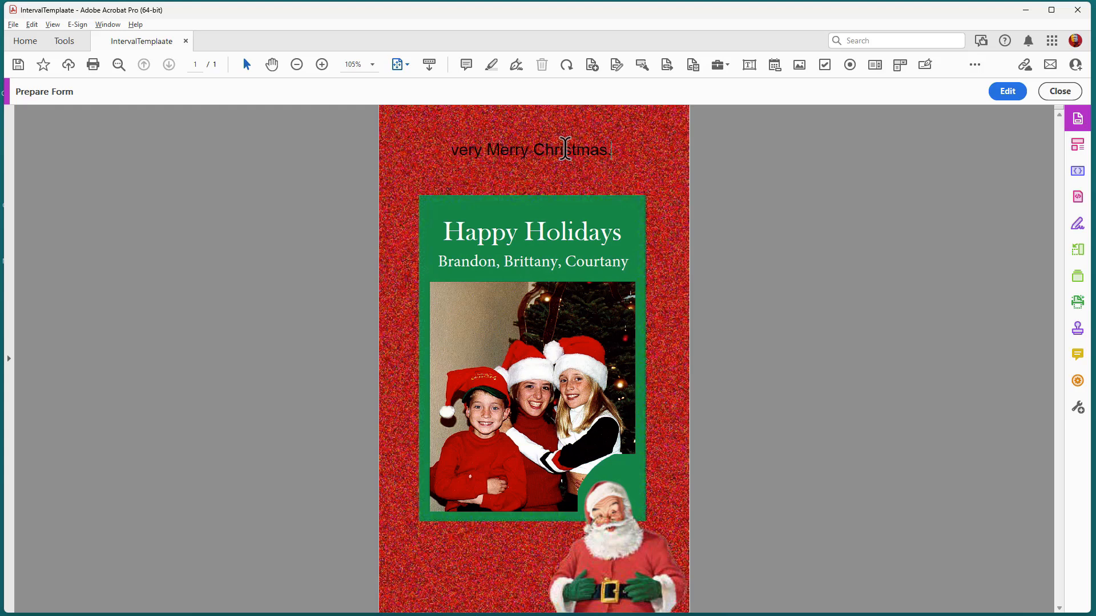
pyautogui.write('...')
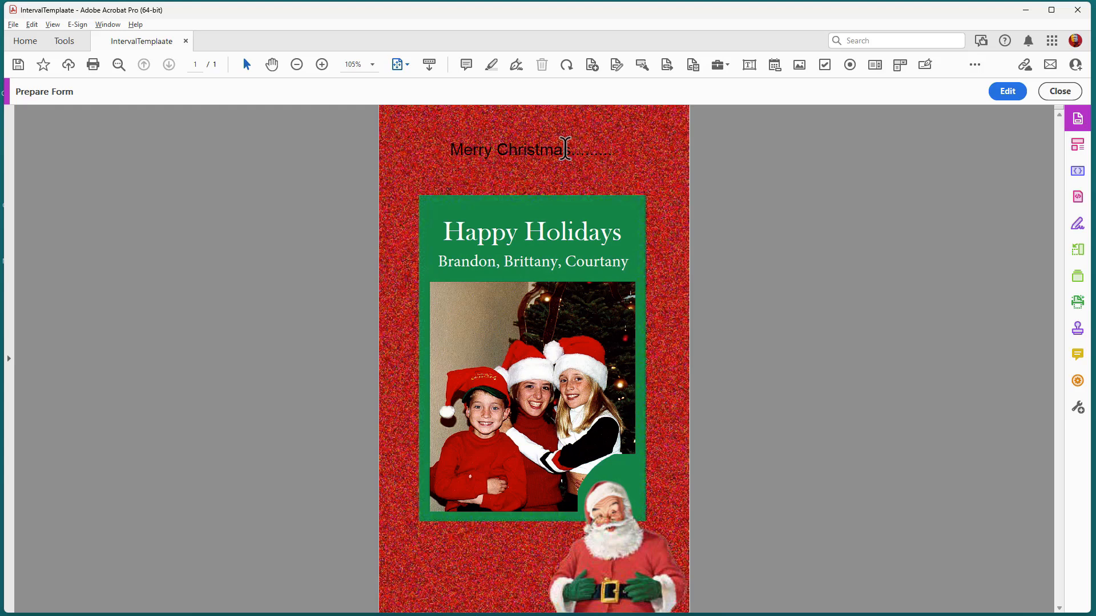
# Step: Return to form editing, turn off the text field overflow indicator in the Forms preferences, and preview the card again
pyautogui.click(1007, 96)
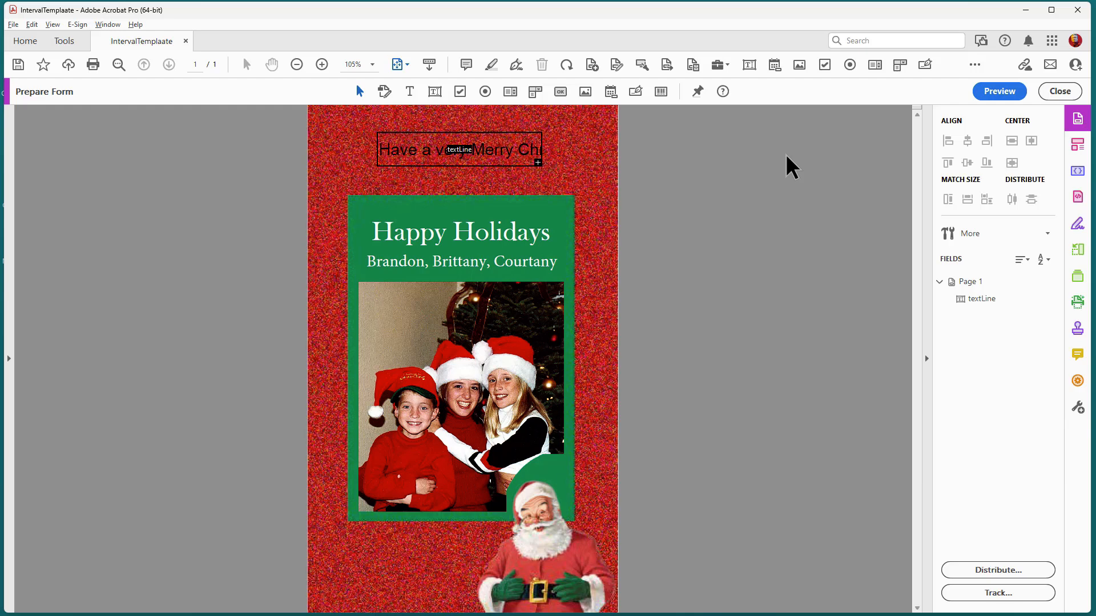
pyautogui.hotkey('ctrl', 'k')
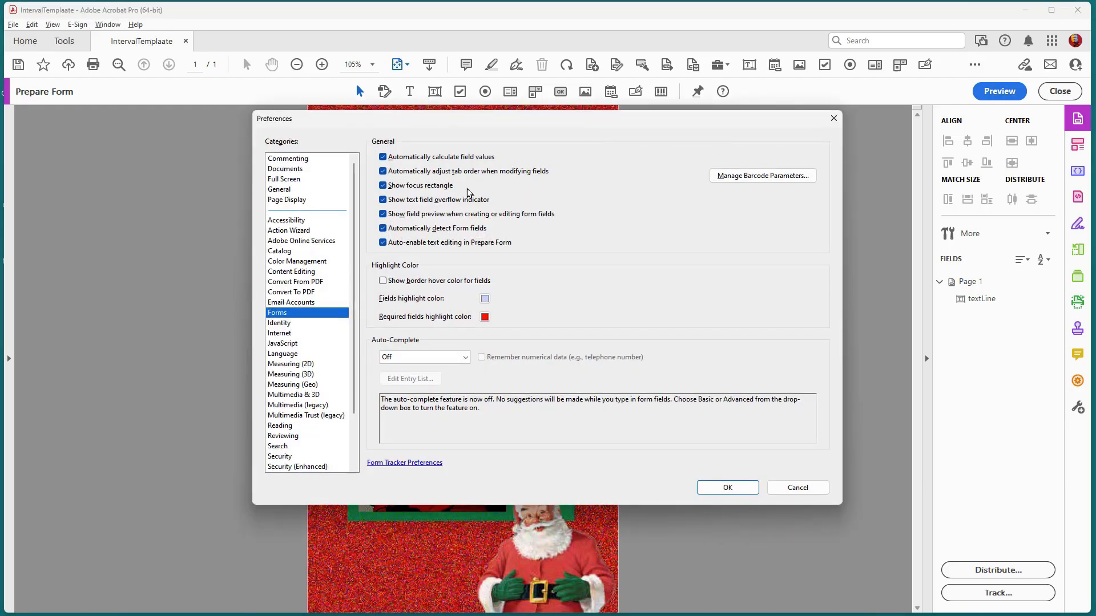
pyautogui.click(445, 201)
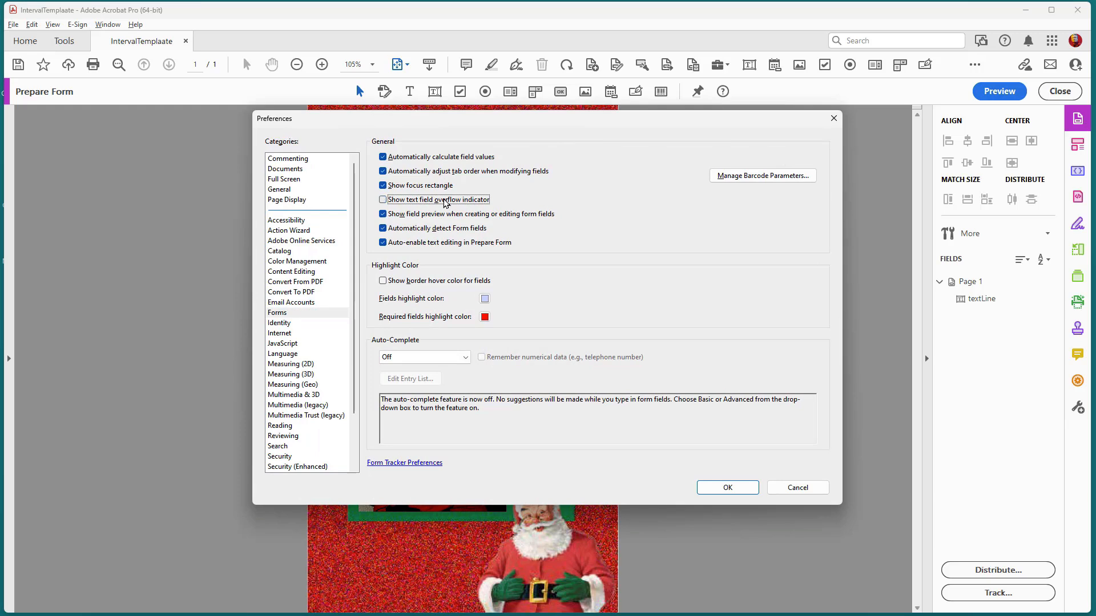
pyautogui.click(733, 490)
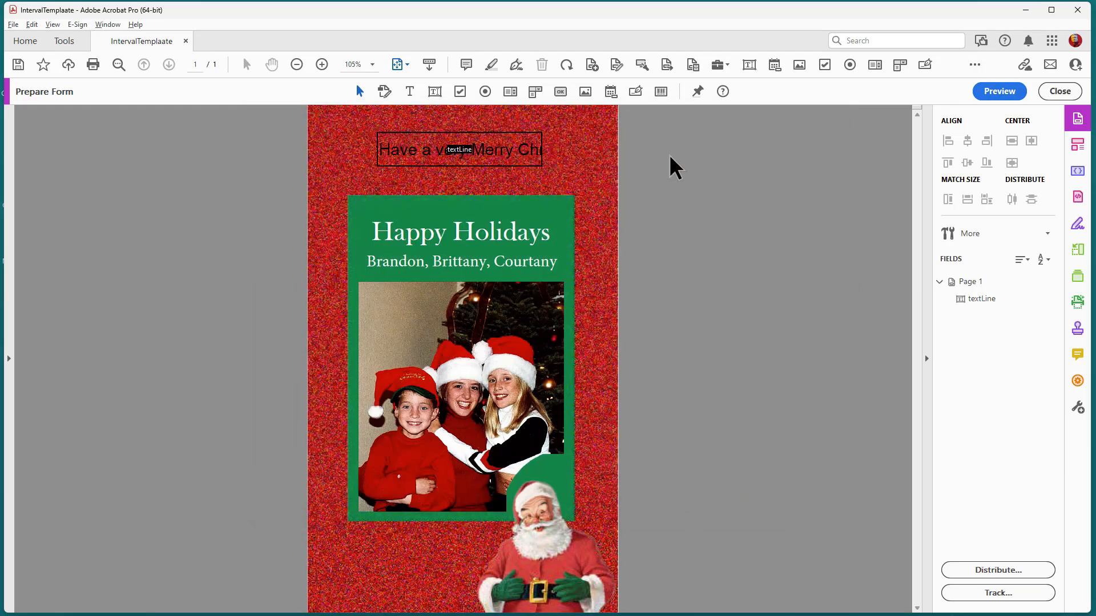
pyautogui.click(1014, 90)
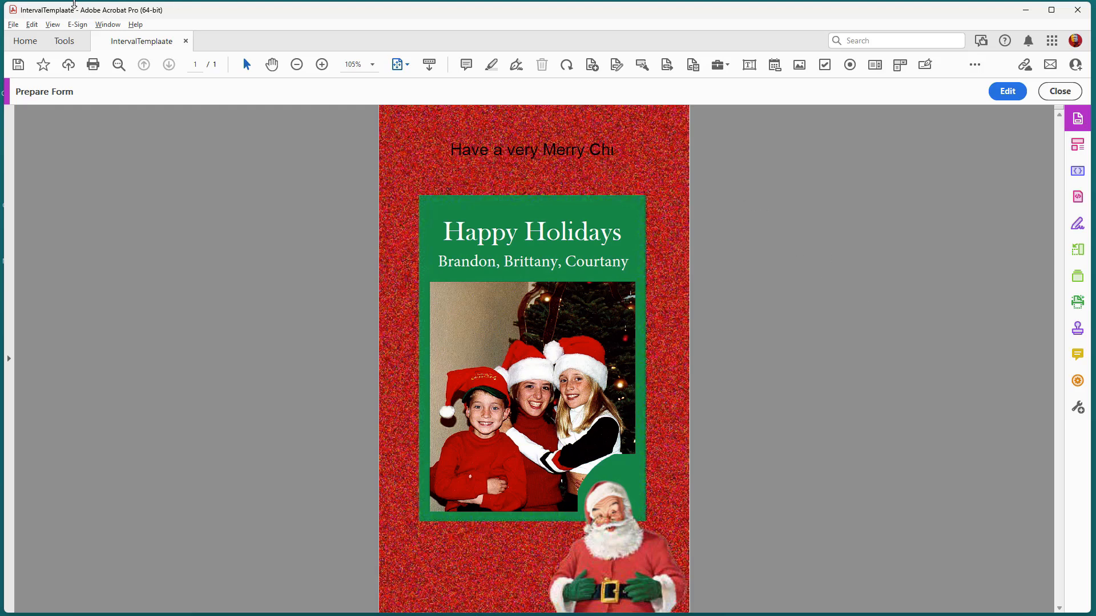
# Step: Save the card as a new PDF named myNewDoc in the tickerTape2 folder
pyautogui.click(12, 25)
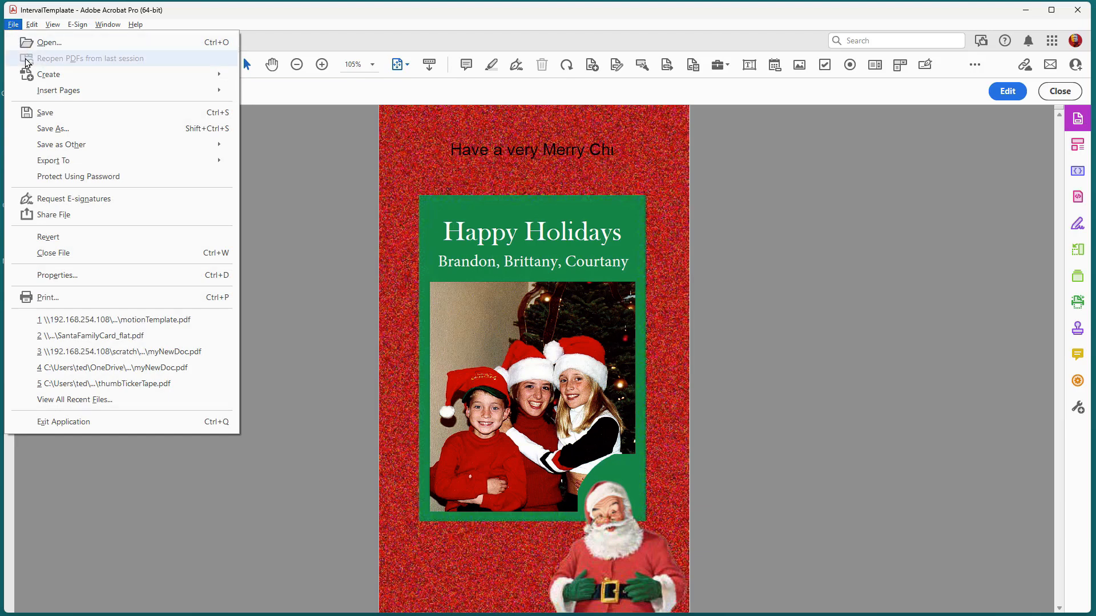
pyautogui.click(40, 131)
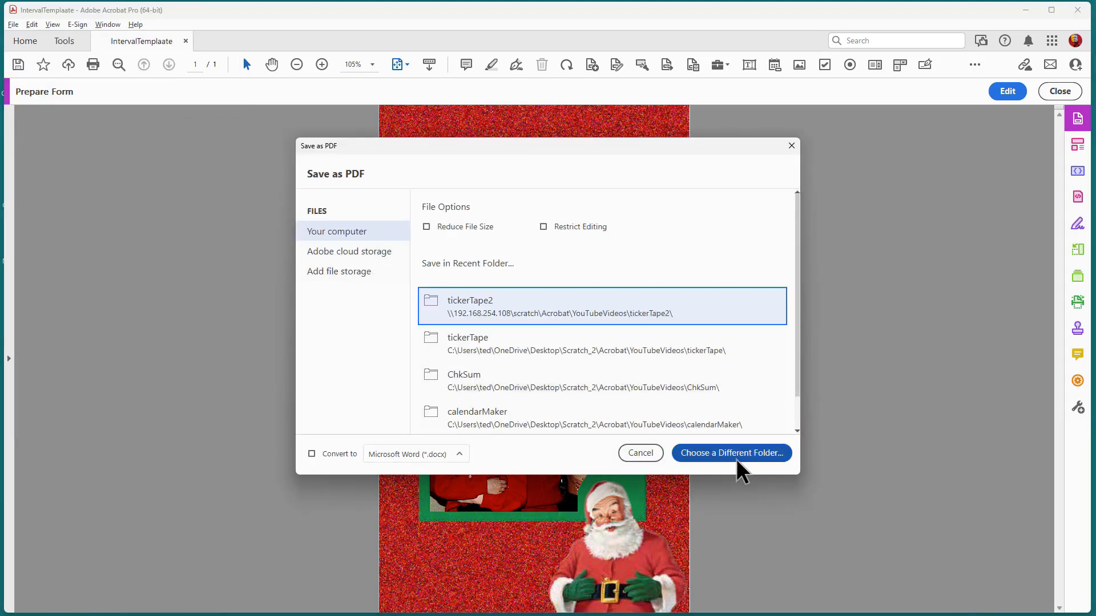
pyautogui.click(736, 324)
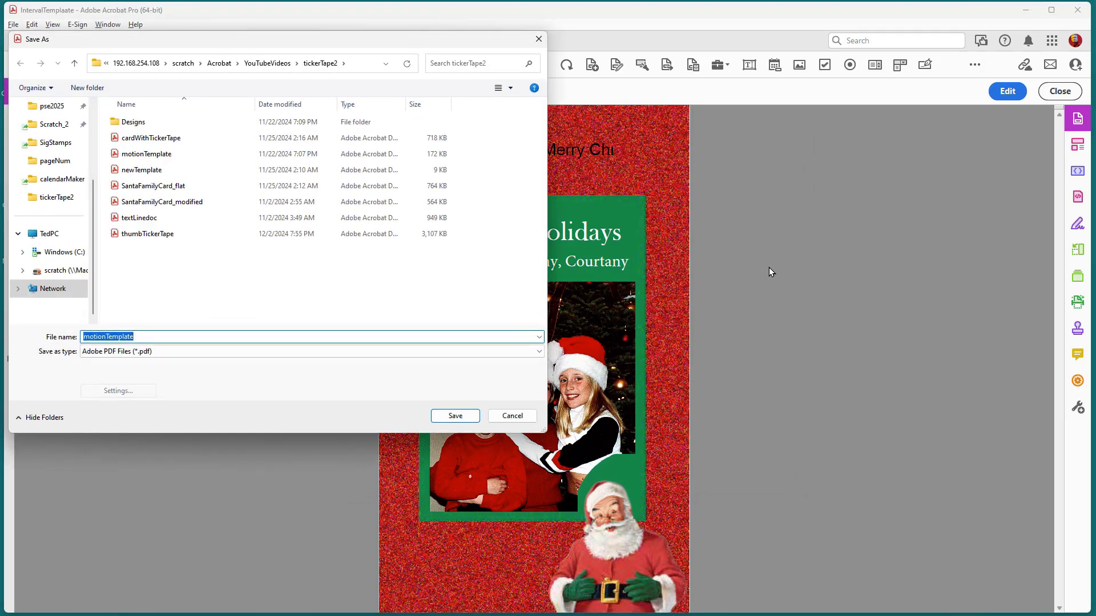
pyautogui.write('myNew')
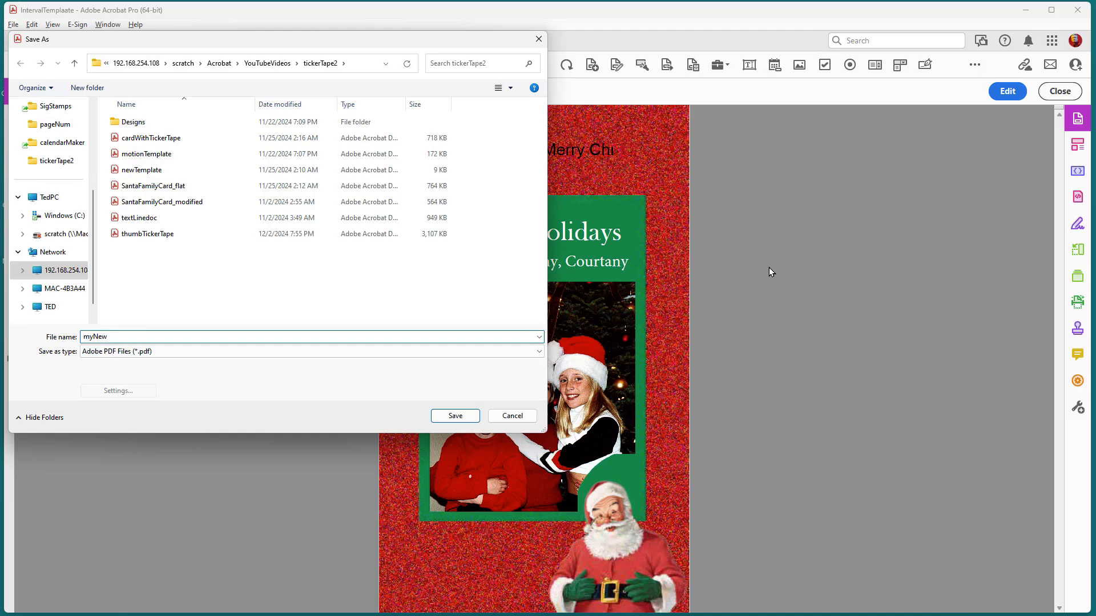
pyautogui.write('Doc')
pyautogui.click(453, 420)
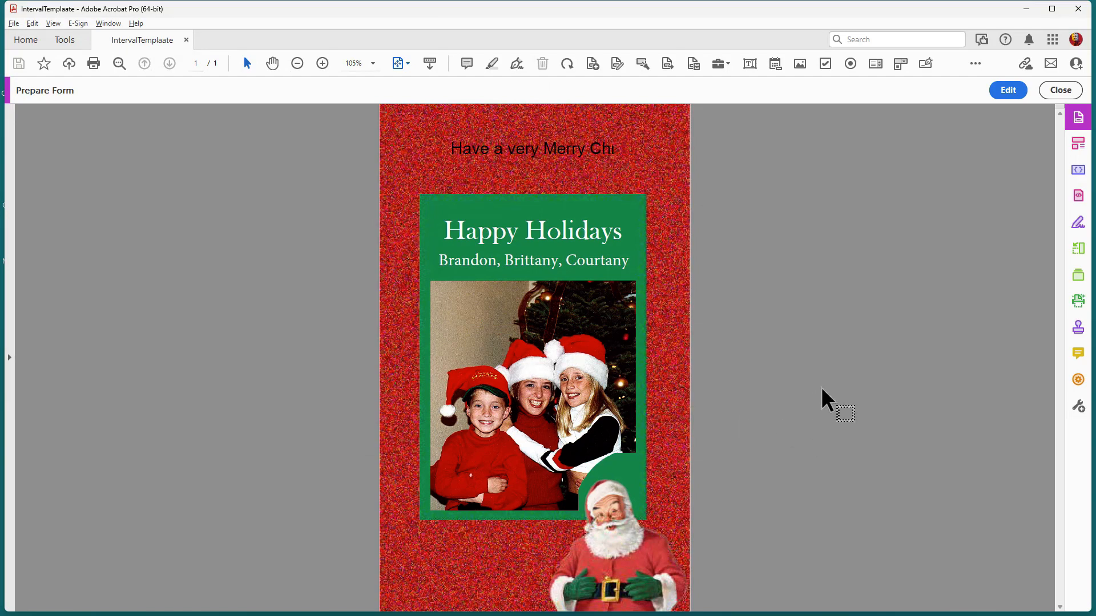
# Step: Quit Acrobat and reopen myNewDoc from the tickerTape2 folder in File Explorer
pyautogui.click(14, 23)
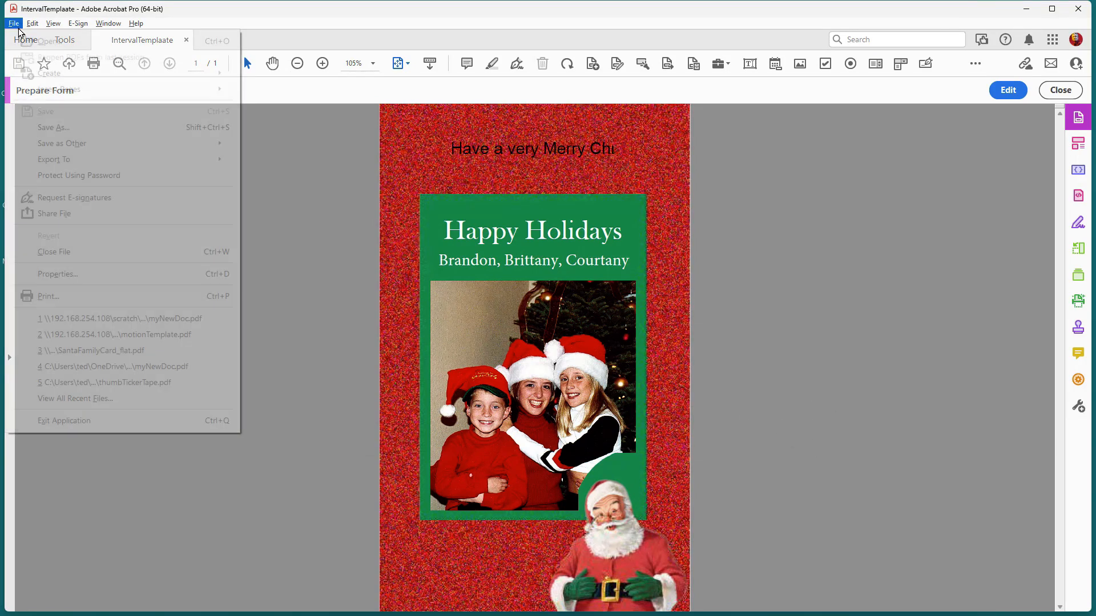
pyautogui.click(64, 421)
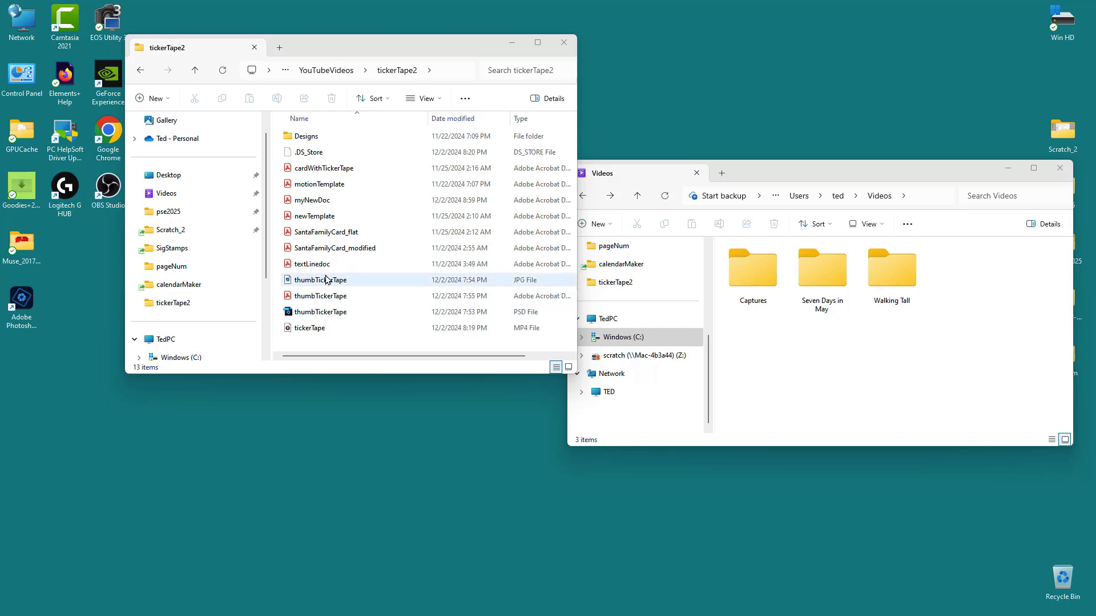
pyautogui.moveTo(289, 206); pyautogui.dragTo(290, 207)
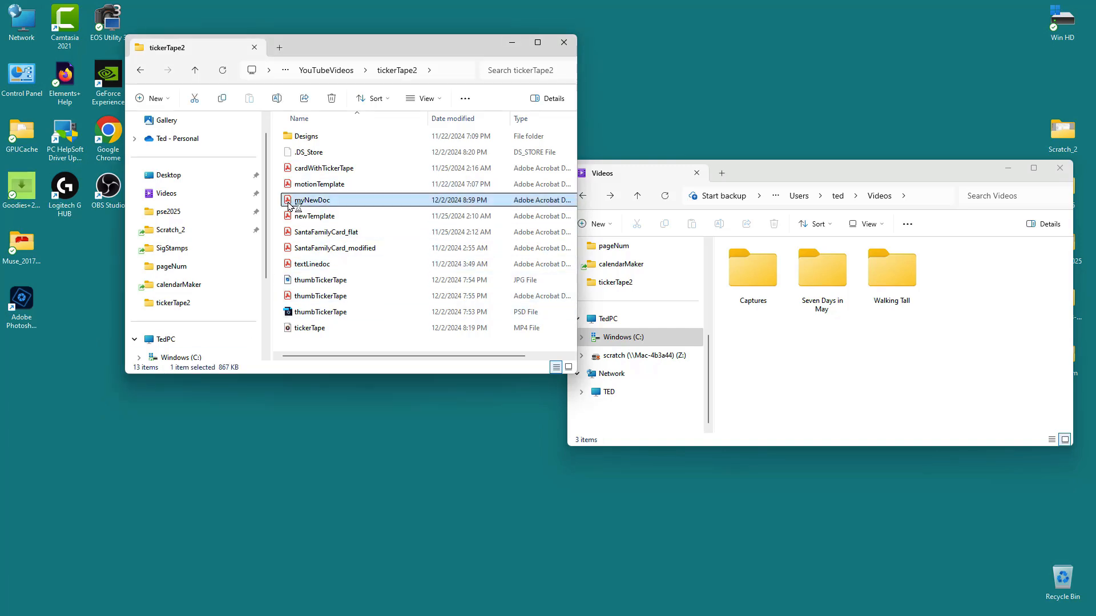
pyautogui.doubleClick(289, 206)
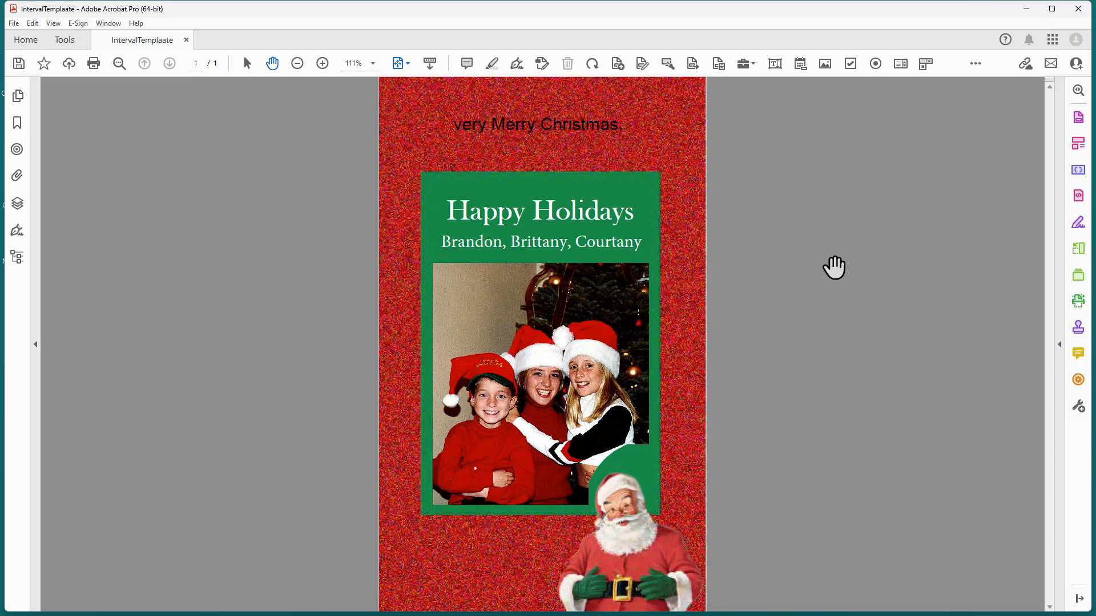
# Step: Examine the app.setInterval timing in page 1's Page Open JavaScript, and close the script and page properties without changing anything
pyautogui.click(18, 96)
pyautogui.rightClick(105, 190)
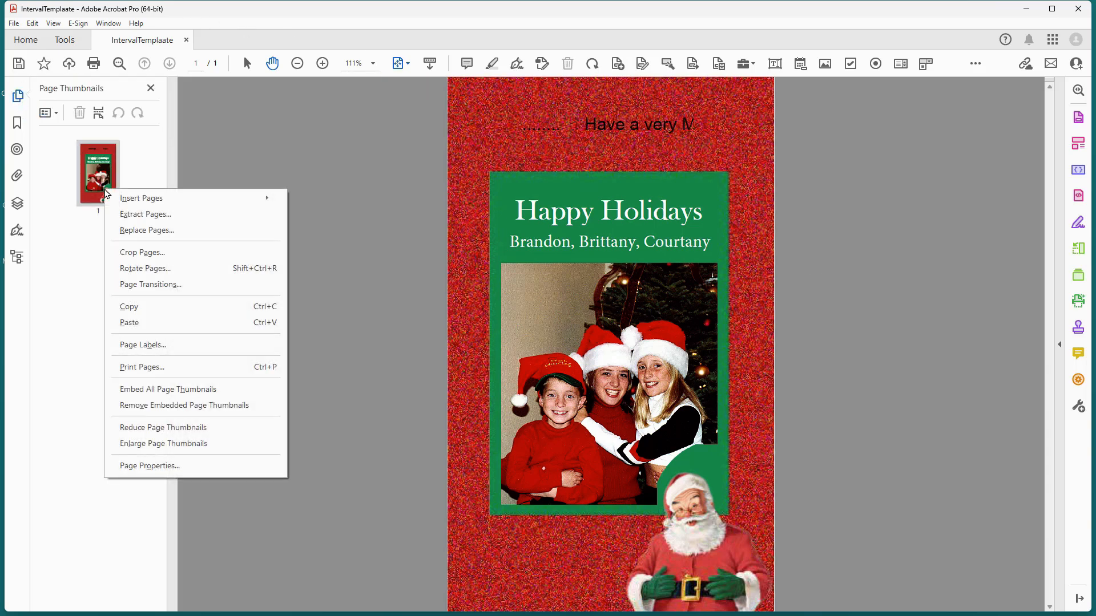
pyautogui.click(149, 465)
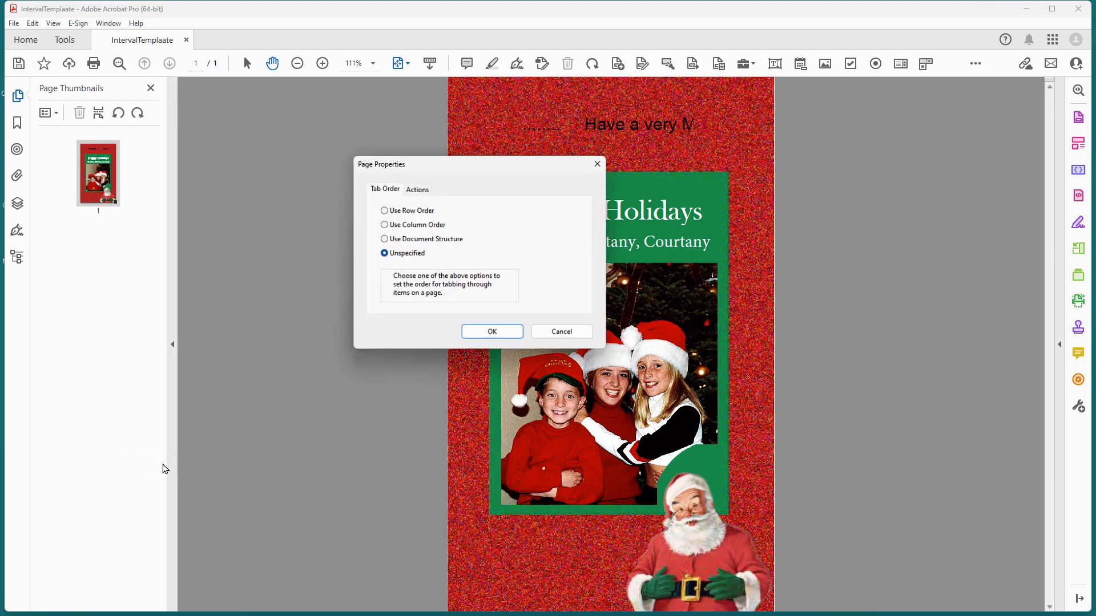
pyautogui.click(418, 190)
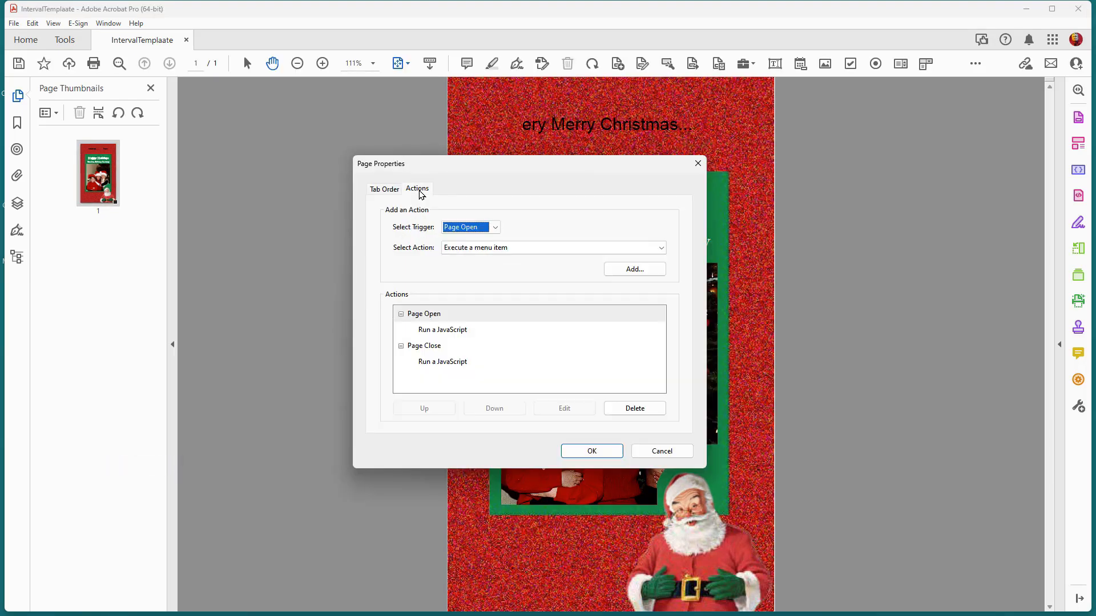
pyautogui.click(435, 331)
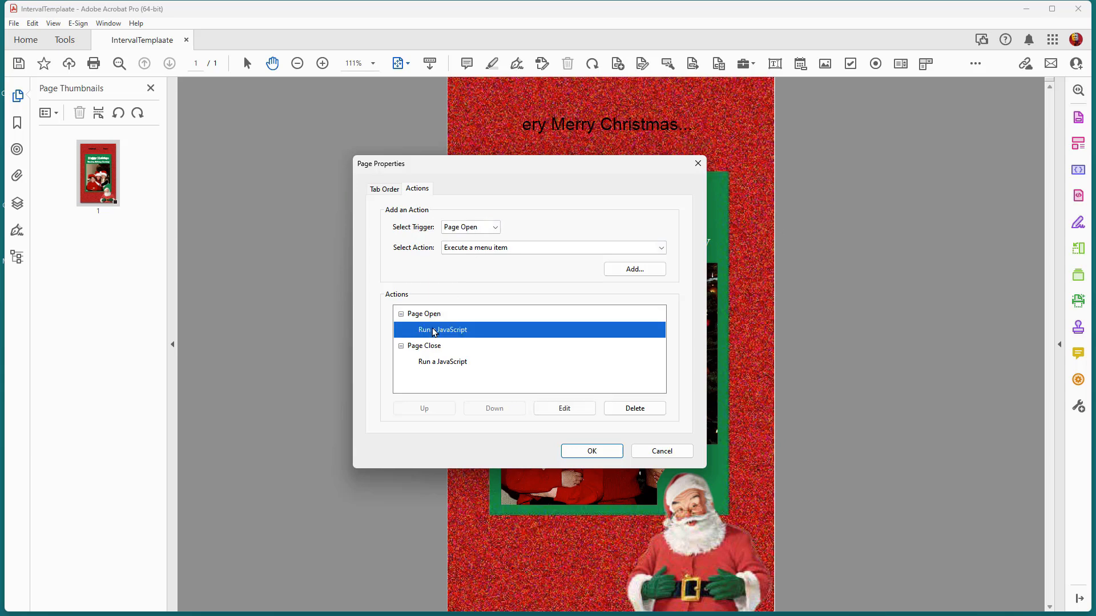
pyautogui.click(574, 409)
pyautogui.click(708, 286)
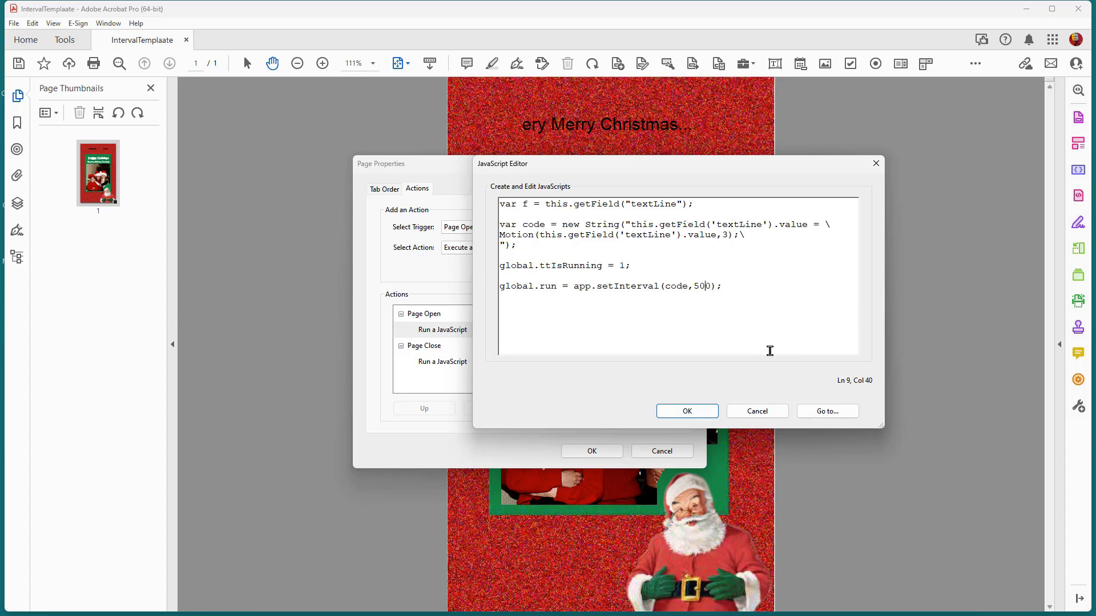
pyautogui.click(771, 412)
pyautogui.click(673, 452)
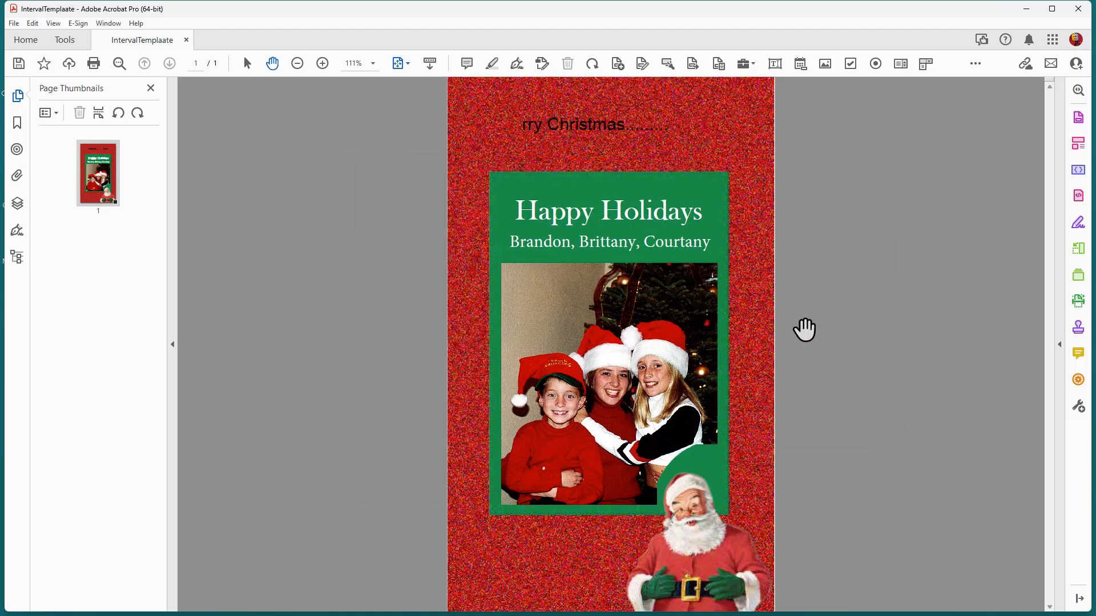